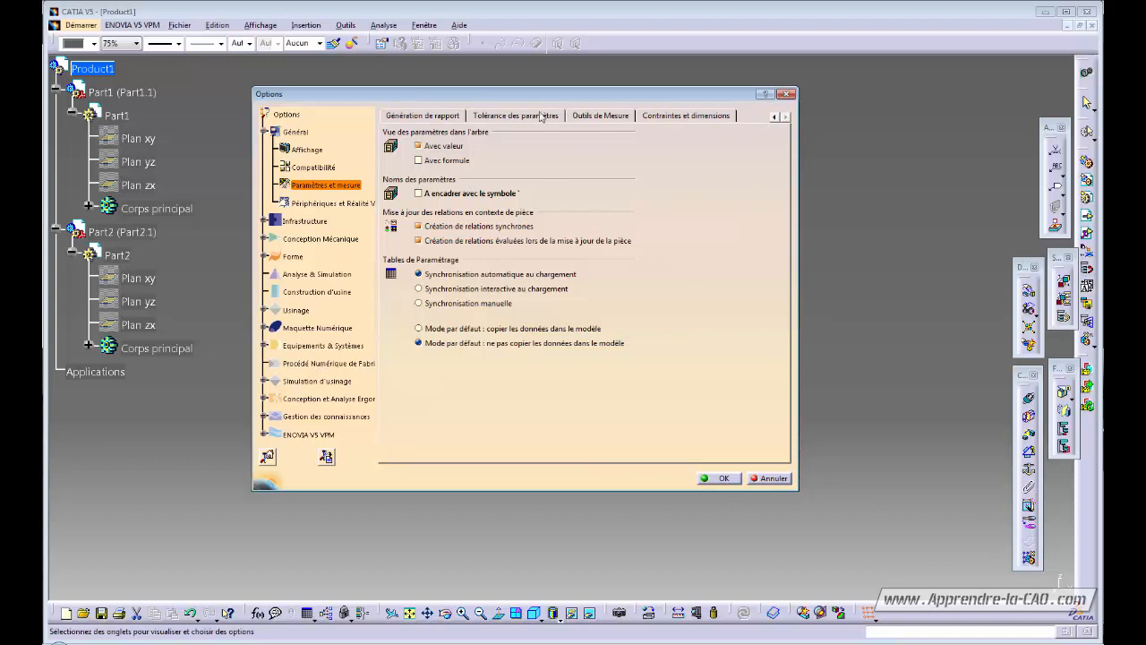
Step: Accept the measure tool options with automatic update enabled in both parts and products
{"action": "left_click", "coordinate": [605, 117]}
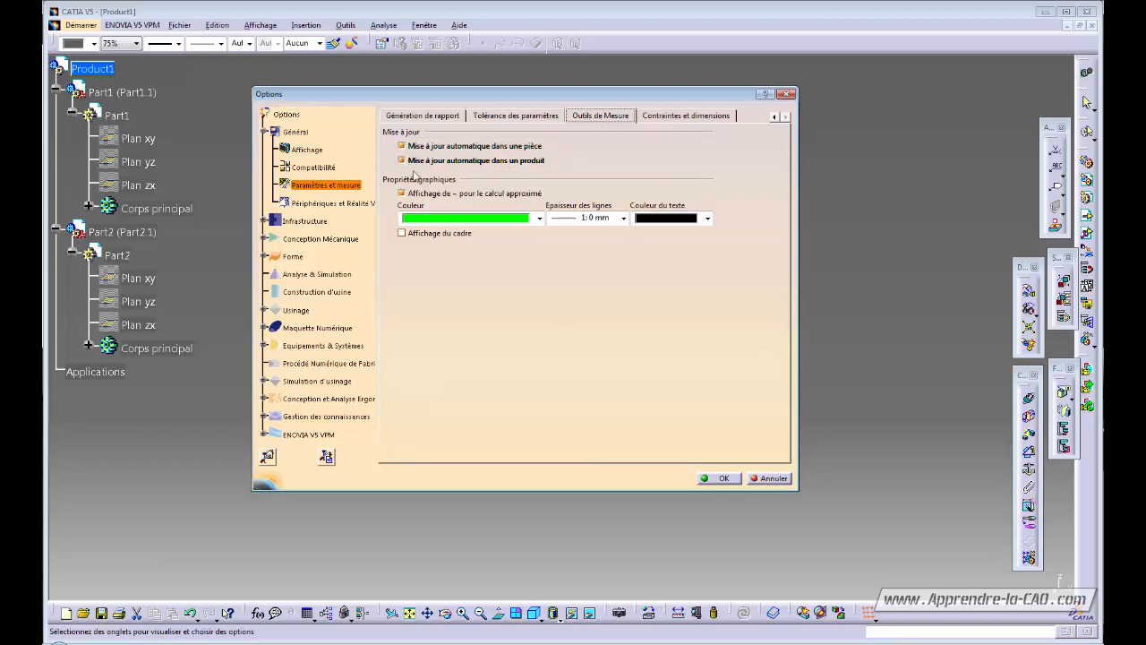
{"action": "left_click", "coordinate": [724, 478]}
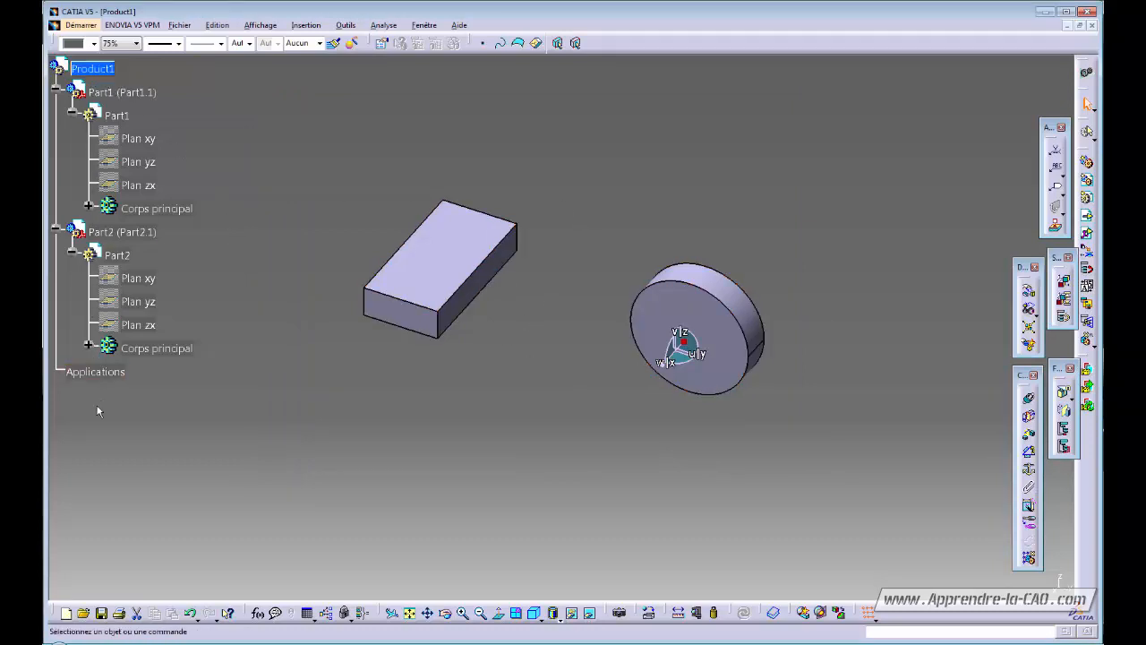
Step: Measure the inertia of the whole Product1 assembly and keep the measurement in the tree
{"action": "left_click", "coordinate": [716, 615]}
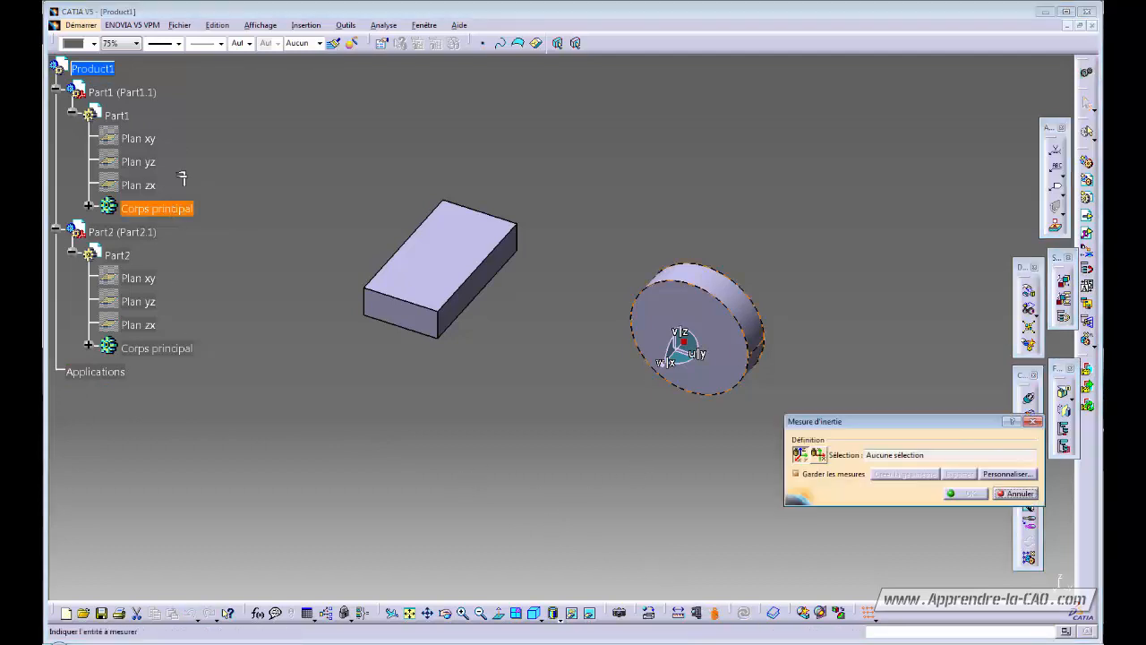
{"action": "left_click", "coordinate": [98, 70]}
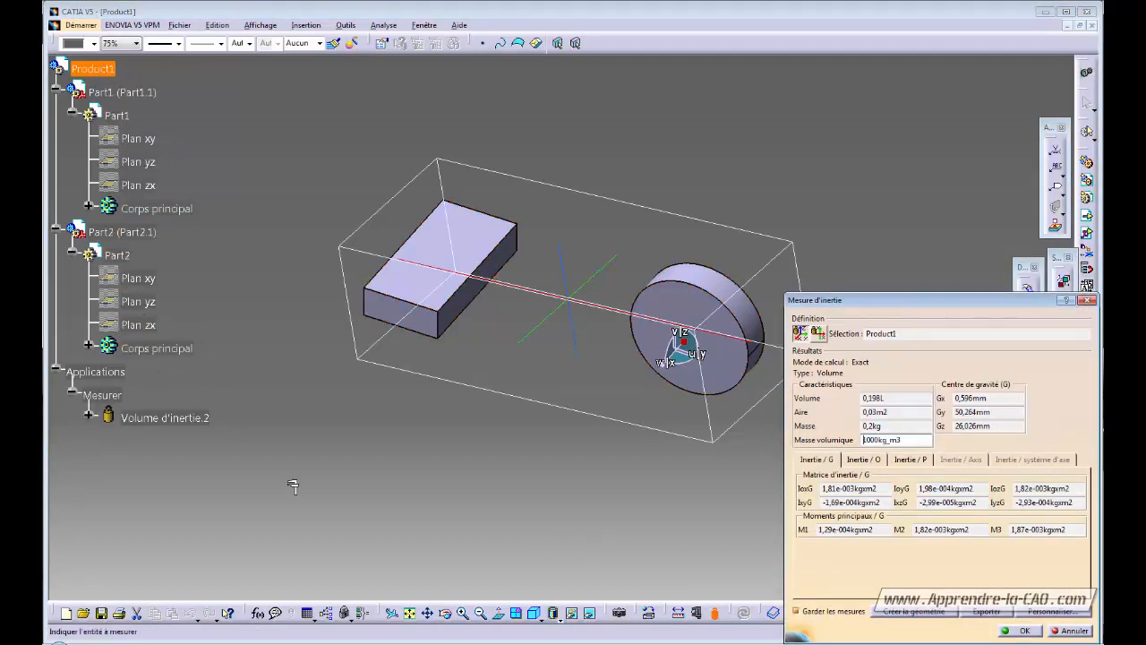
{"action": "middle_click_drag", "start_coordinate": [583, 460], "coordinate": [481, 417]}
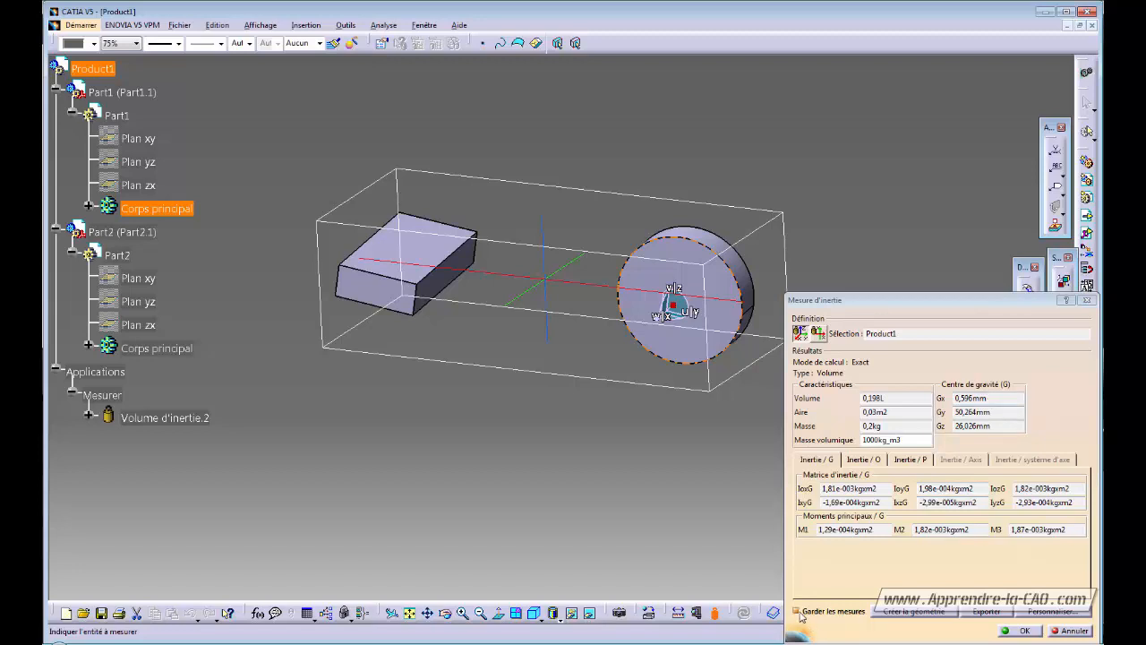
{"action": "left_click", "coordinate": [1024, 631]}
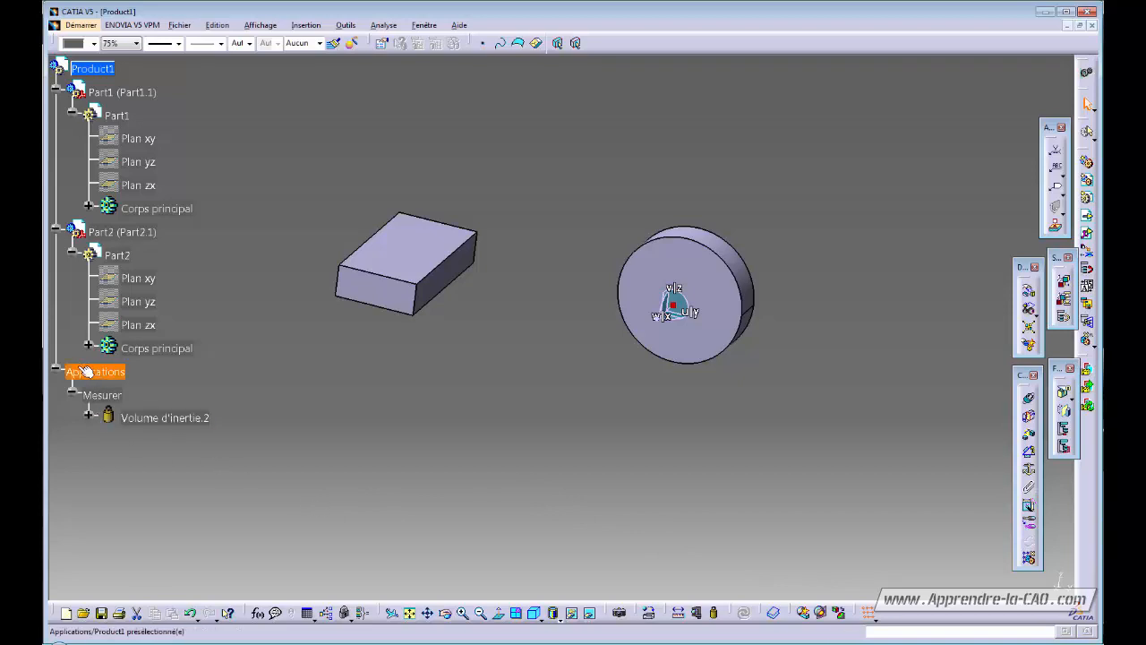
Step: Expand the inertia measurement in the tree and examine its centre of gravity coordinates Gx, Gy and Gz
{"action": "left_click", "coordinate": [89, 416]}
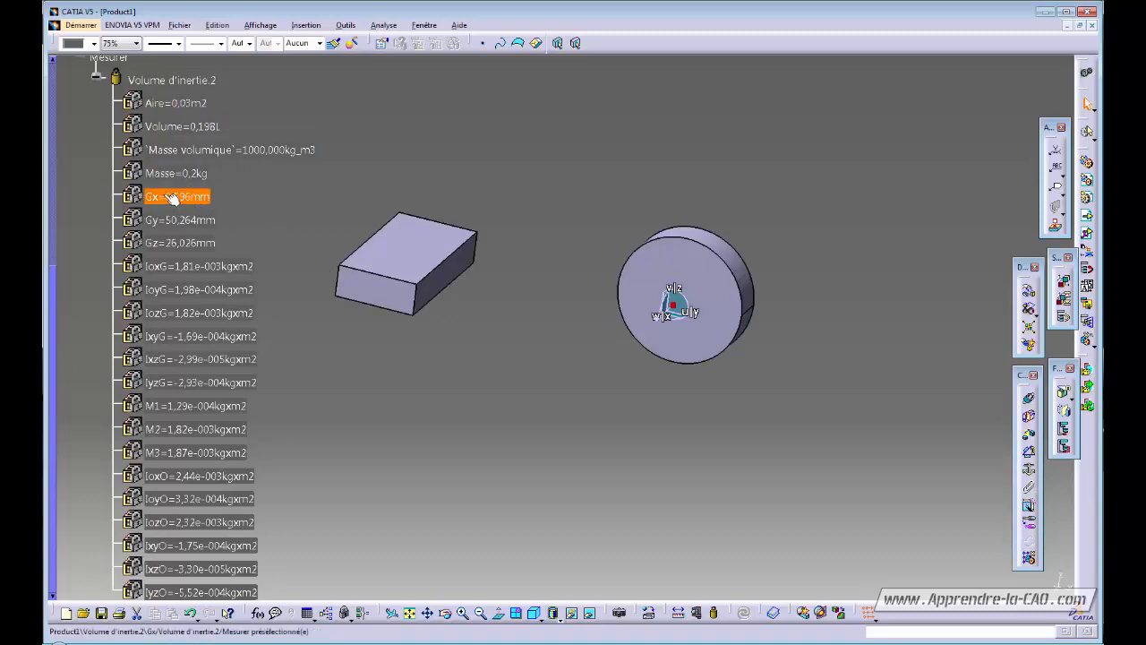
{"action": "left_click", "coordinate": [206, 197]}
{"action": "left_click", "coordinate": [183, 220]}
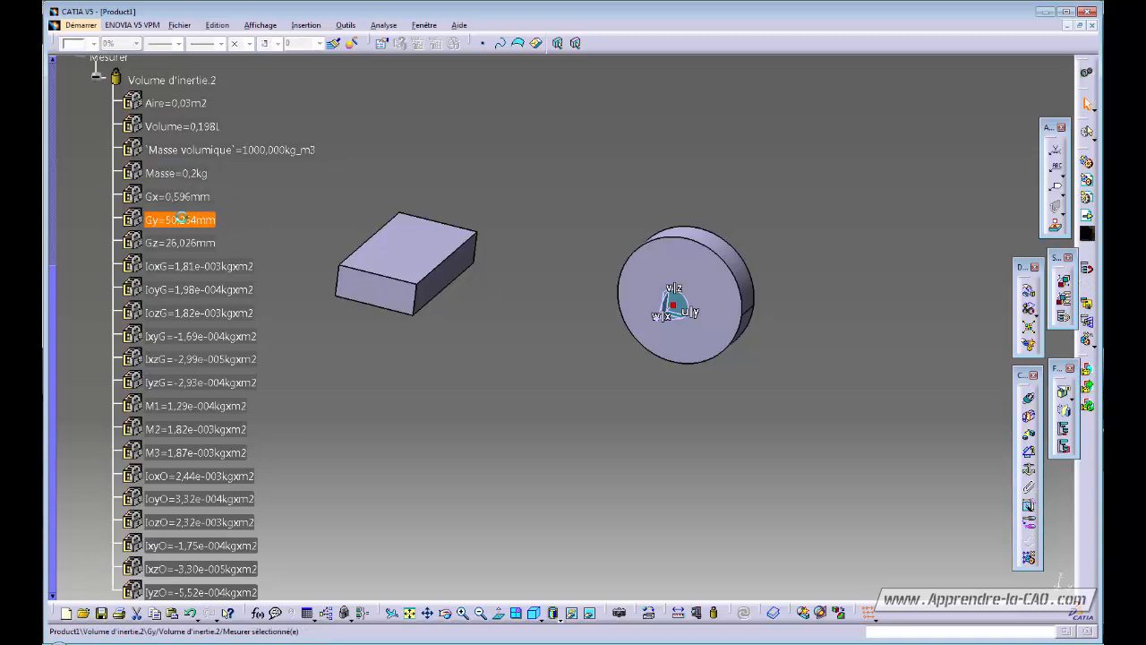
{"action": "left_click", "coordinate": [208, 244]}
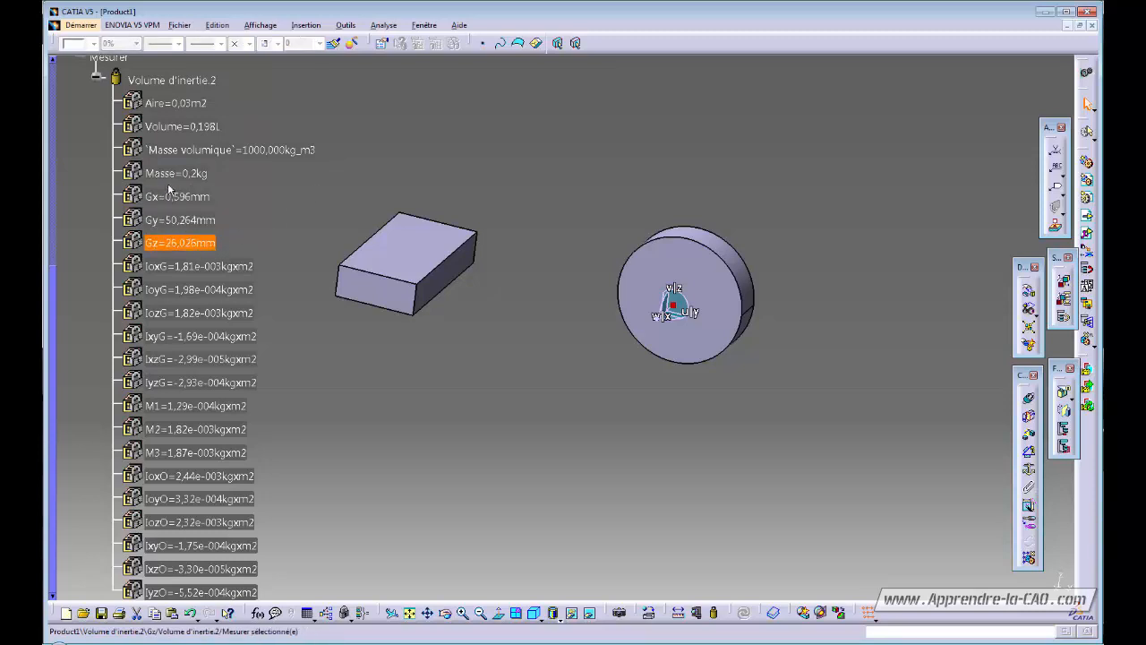
{"action": "left_click", "coordinate": [478, 403]}
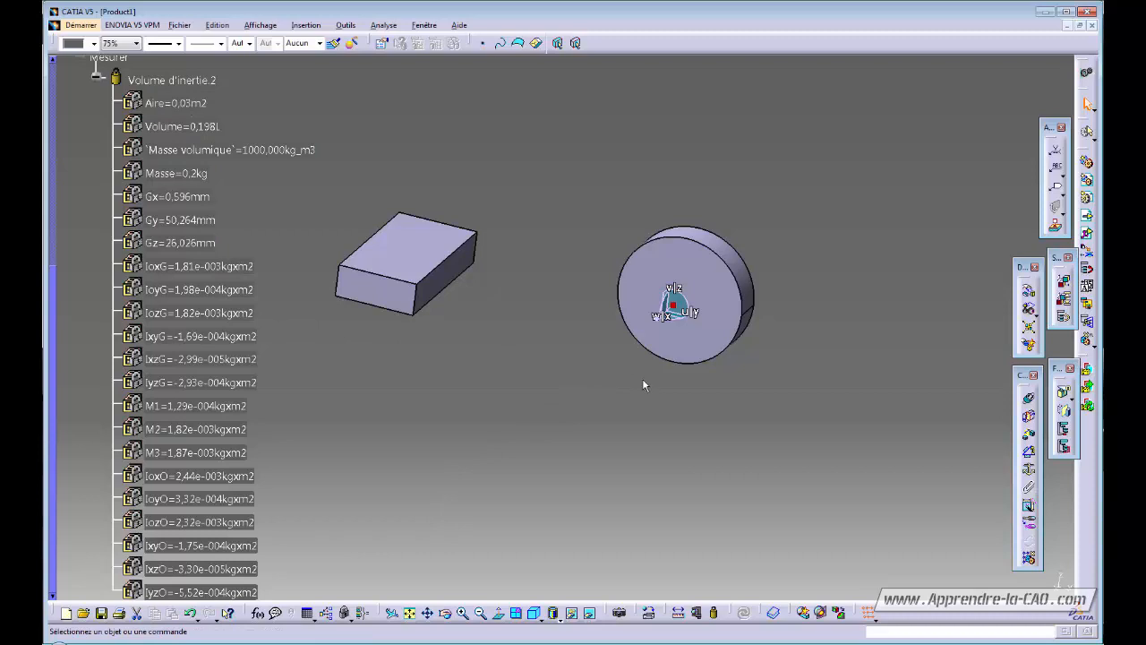
Step: Move the disc closer to the block and lower in the yz plane with the compass, and check Gy and Gz
{"action": "left_click", "coordinate": [717, 289]}
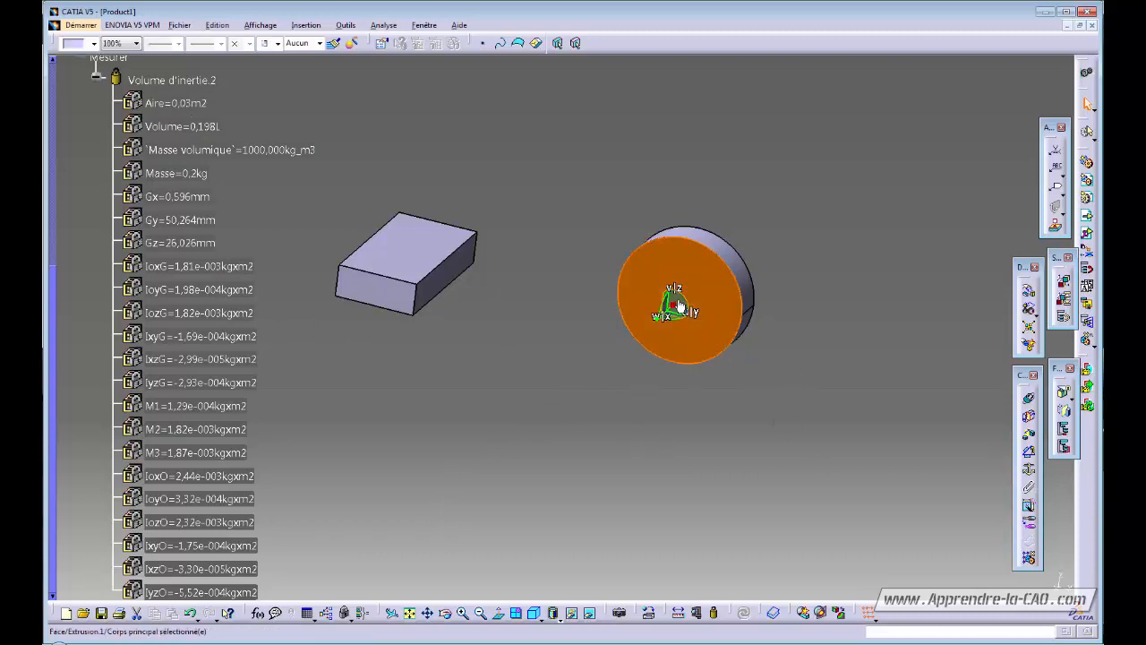
{"action": "mouse_move", "coordinate": [678, 303]}
{"action": "left_mouse_down"}
{"action": "mouse_move", "coordinate": [640, 290]}
{"action": "mouse_move", "coordinate": [683, 312]}
{"action": "mouse_move", "coordinate": [642, 307]}
{"action": "mouse_move", "coordinate": [661, 317]}
{"action": "left_mouse_up"}
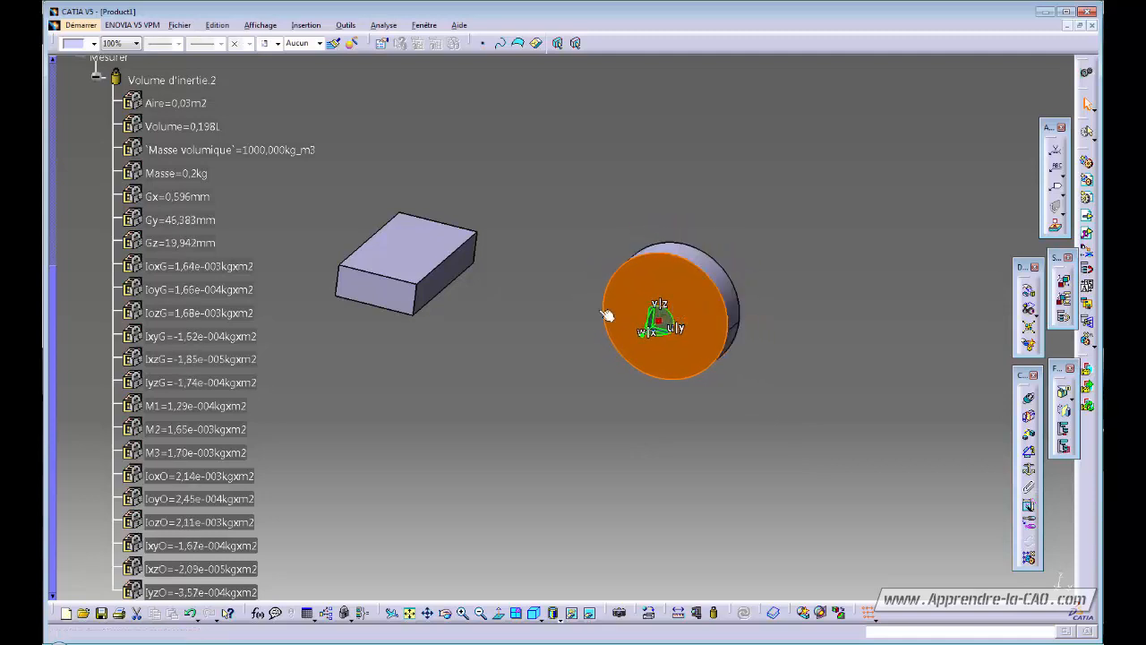
{"action": "left_click", "coordinate": [174, 224]}
{"action": "left_click", "coordinate": [176, 246]}
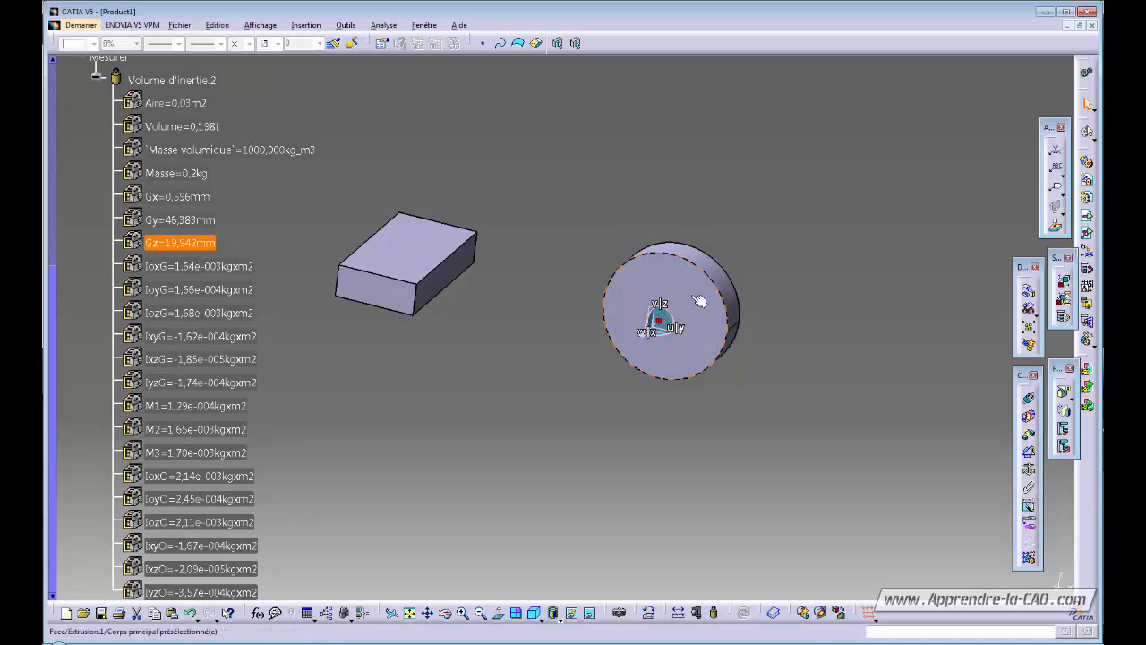
Step: Move the disc away from the block with the compass and deselect it
{"action": "left_click", "coordinate": [663, 321]}
{"action": "mouse_move", "coordinate": [665, 319]}
{"action": "left_mouse_down"}
{"action": "mouse_move", "coordinate": [640, 311]}
{"action": "mouse_move", "coordinate": [707, 332]}
{"action": "mouse_move", "coordinate": [674, 309]}
{"action": "mouse_move", "coordinate": [682, 299]}
{"action": "mouse_move", "coordinate": [676, 362]}
{"action": "mouse_move", "coordinate": [675, 313]}
{"action": "mouse_move", "coordinate": [651, 298]}
{"action": "mouse_move", "coordinate": [683, 302]}
{"action": "mouse_move", "coordinate": [674, 321]}
{"action": "left_mouse_up"}
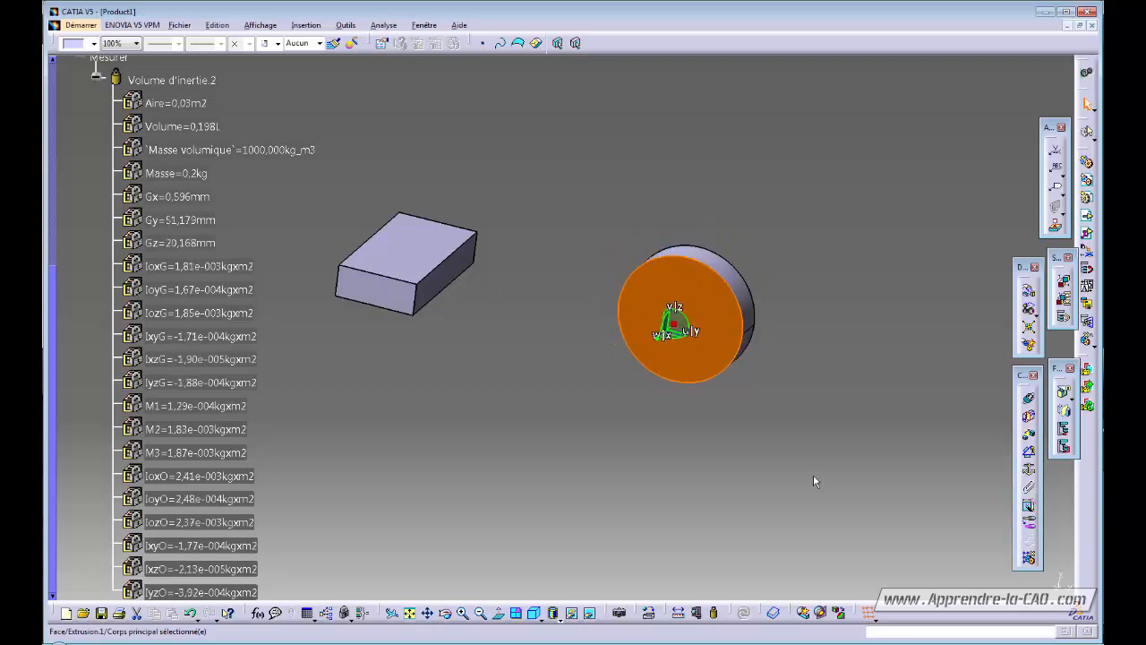
{"action": "middle_click_drag", "start_coordinate": [626, 422], "coordinate": [603, 431]}
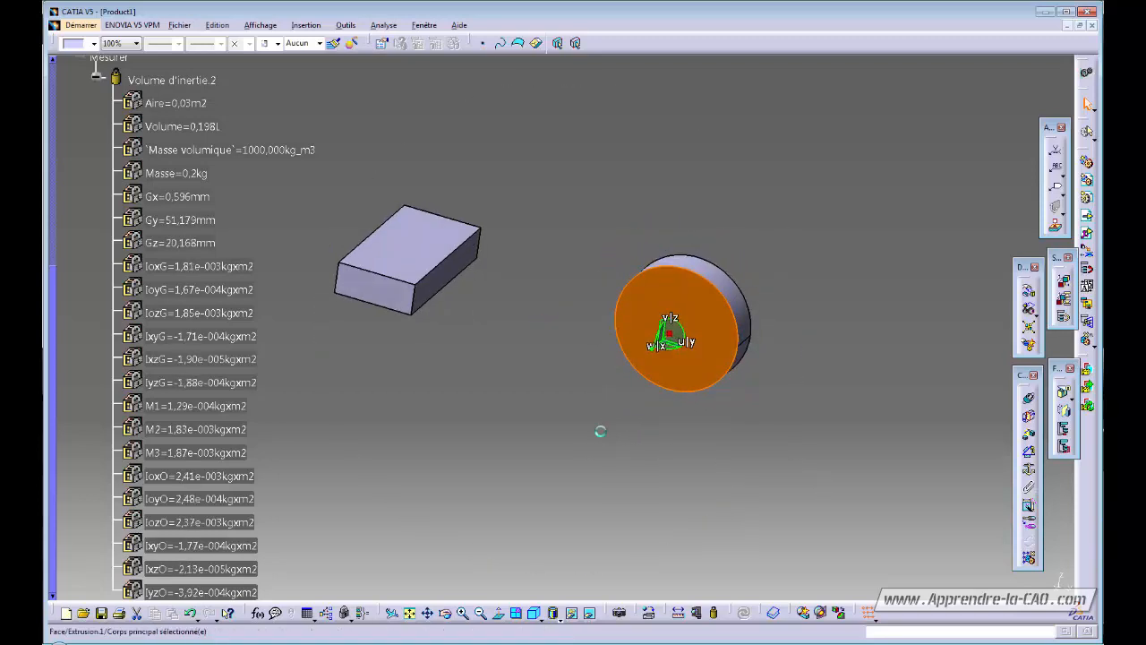
{"action": "left_click", "coordinate": [587, 431]}
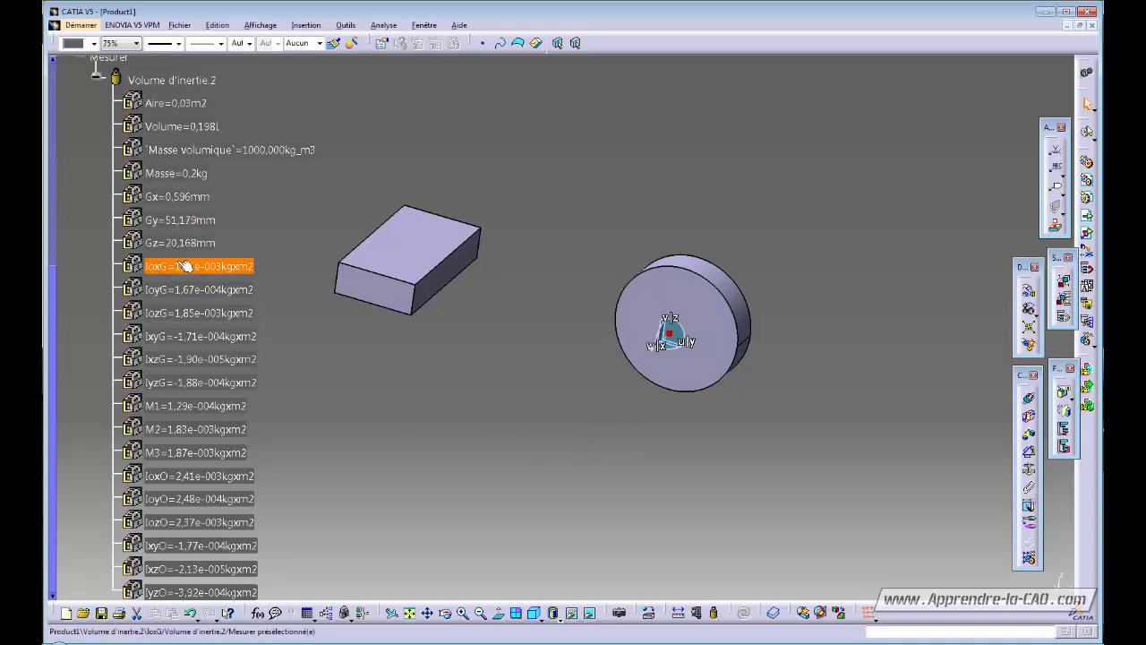
Step: Collapse the inertia measurement and create a single-value Longueur parameter named Gx in Product1
{"action": "left_click", "coordinate": [96, 77]}
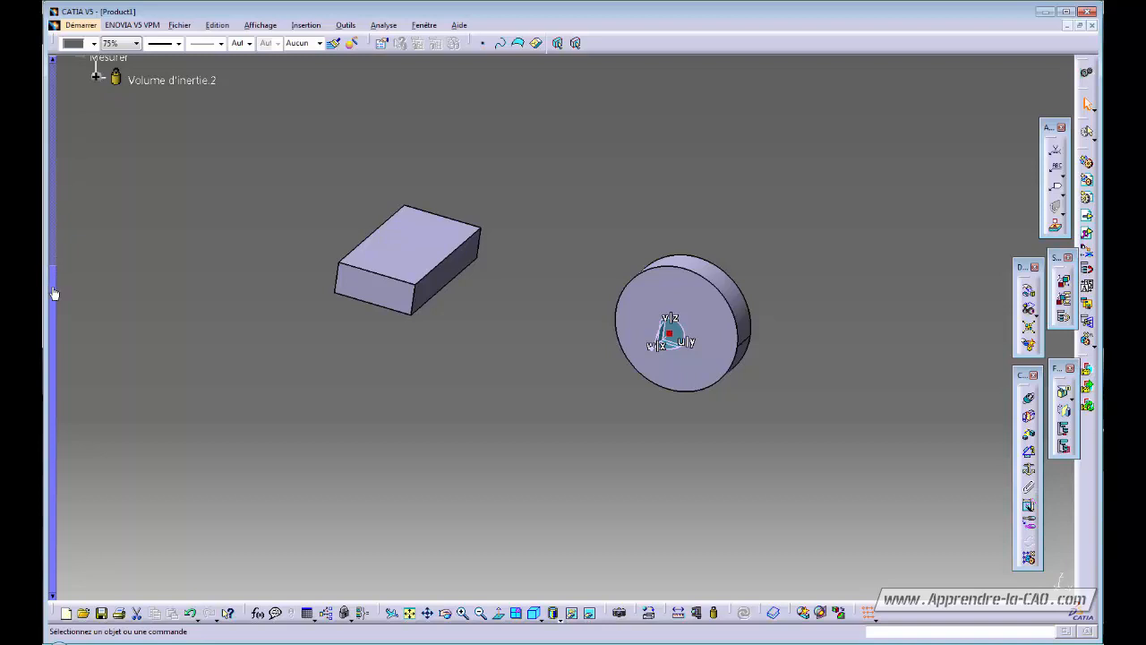
{"action": "left_click_drag", "start_coordinate": [55, 293], "coordinate": [45, 86]}
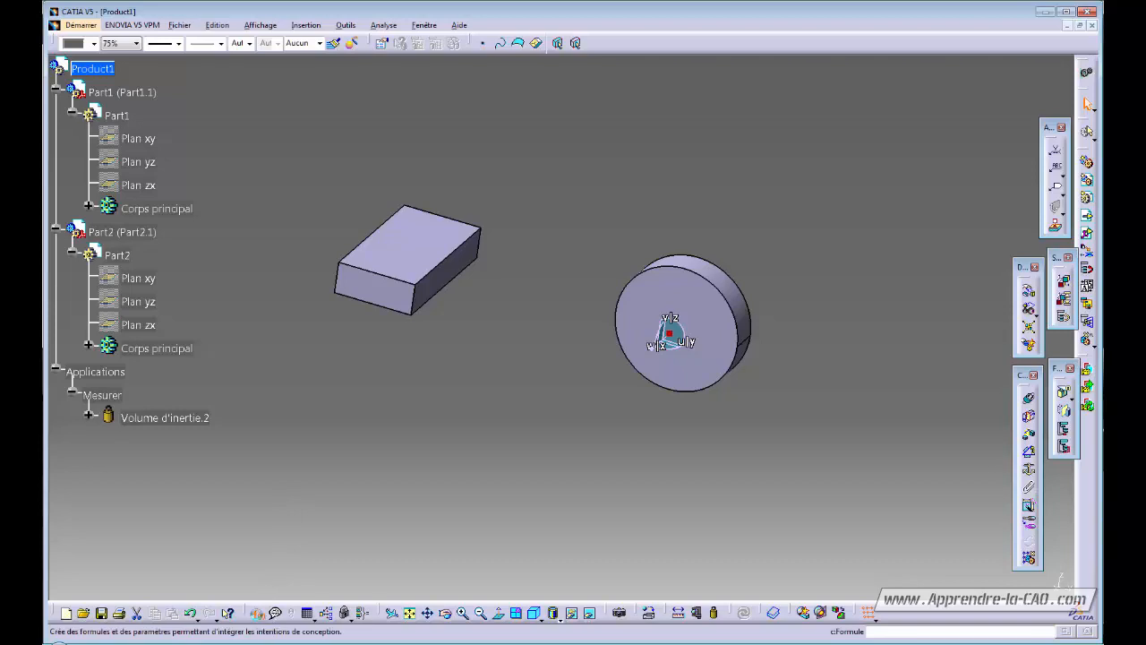
{"action": "left_click", "coordinate": [258, 614]}
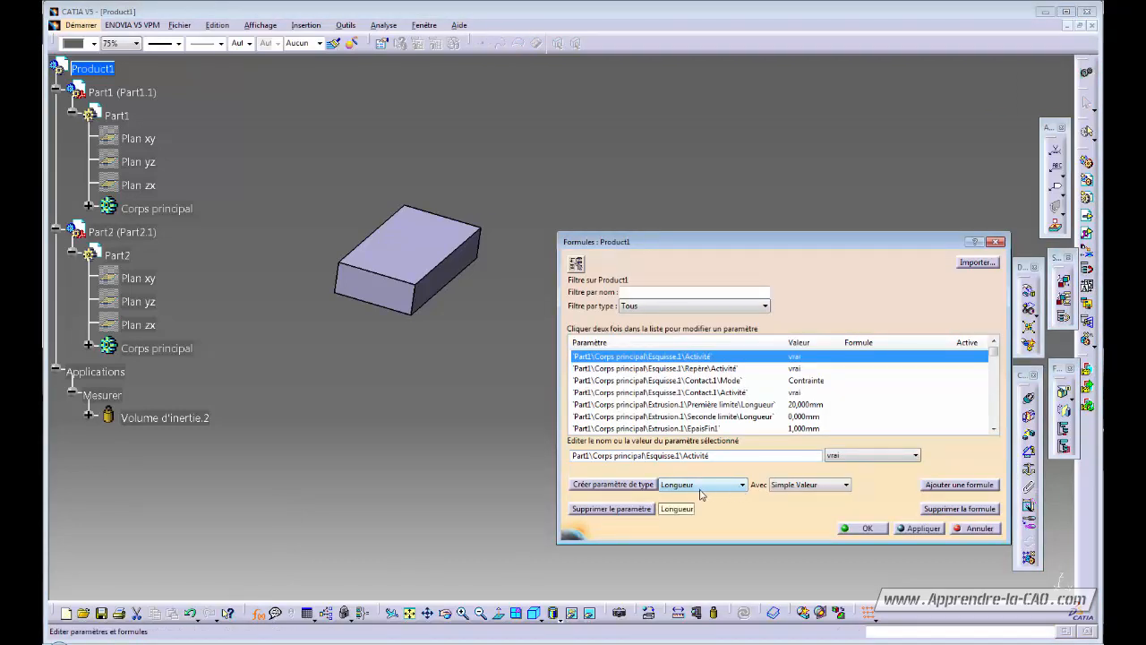
{"action": "left_click", "coordinate": [600, 488]}
{"action": "double_click", "coordinate": [632, 455]}
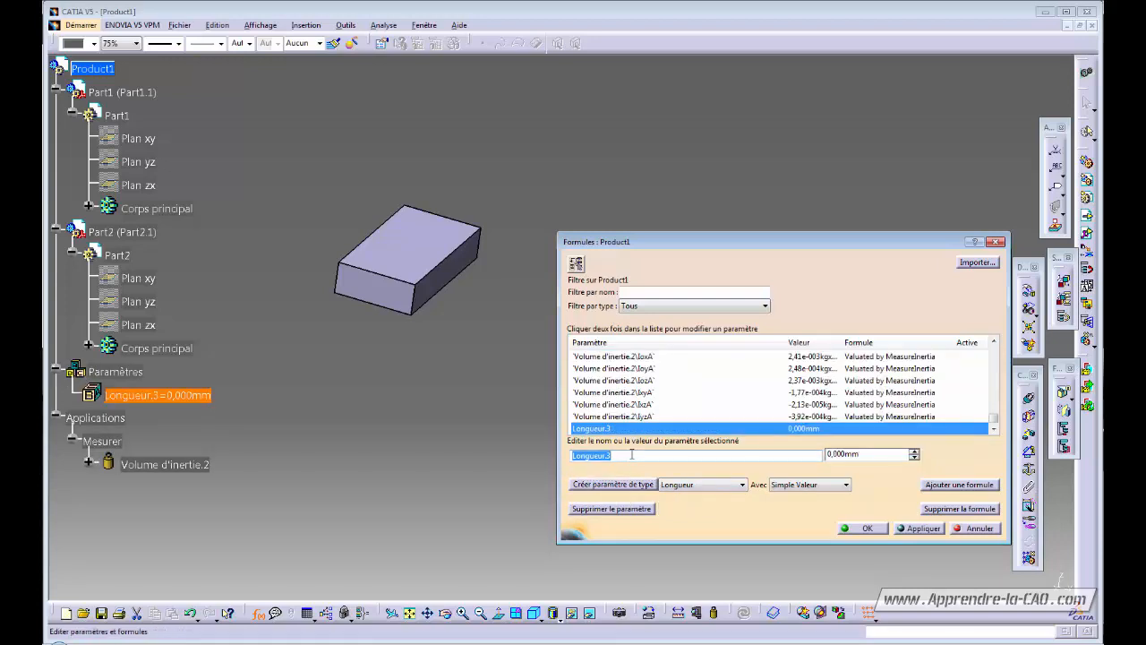
{"action": "type", "text": "Gx"}
{"action": "key", "text": "Return"}
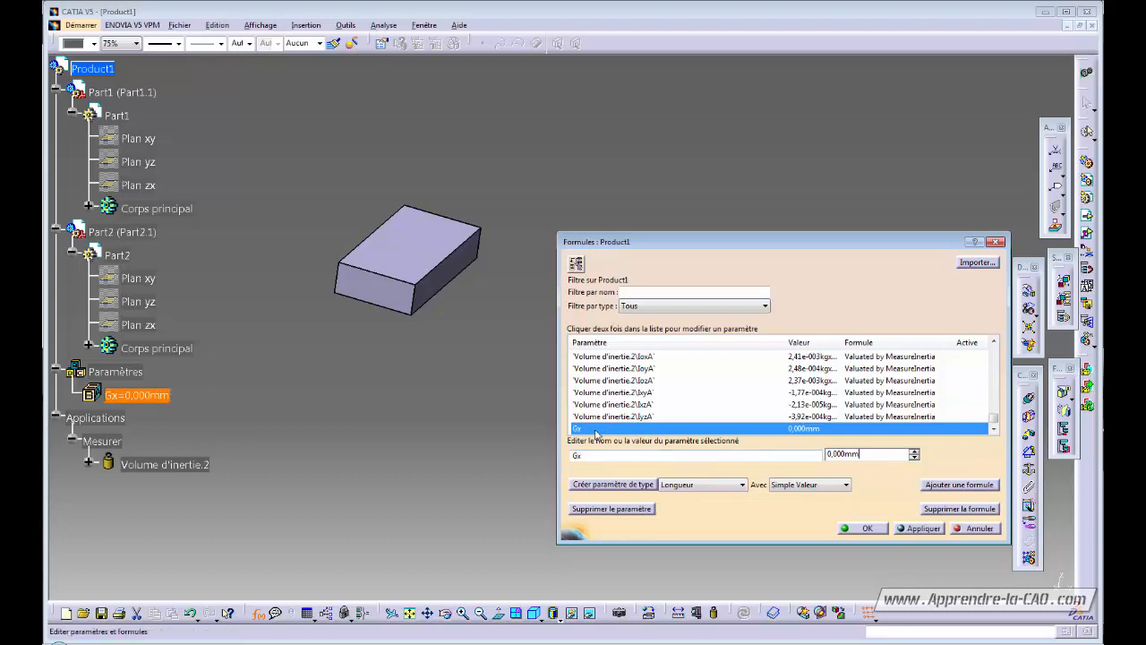
Step: Add a formula linking the Gx parameter to the Gx value of Volume d'inertie.2, and collapse the Applications branch
{"action": "left_click", "coordinate": [970, 485]}
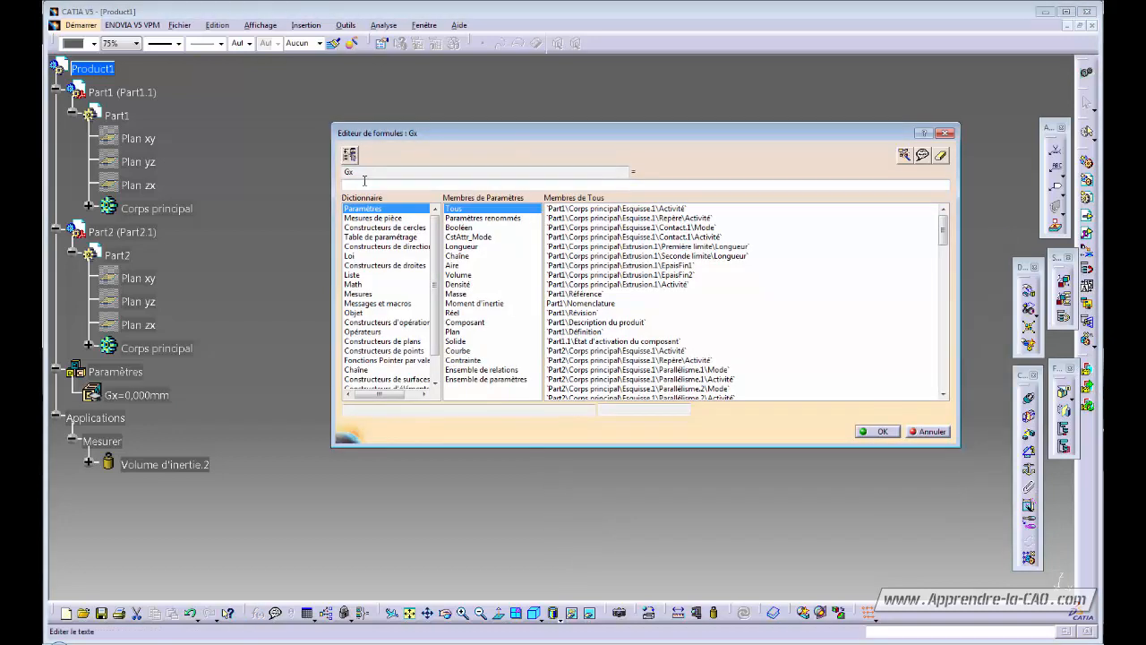
{"action": "left_click", "coordinate": [88, 463]}
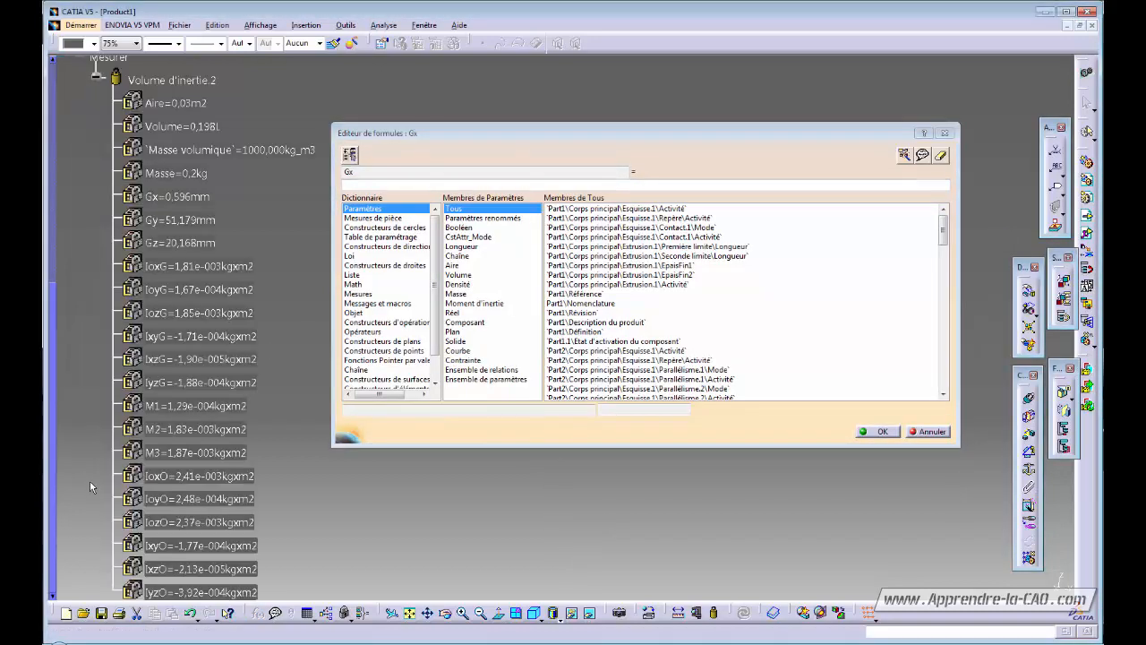
{"action": "left_click", "coordinate": [178, 196]}
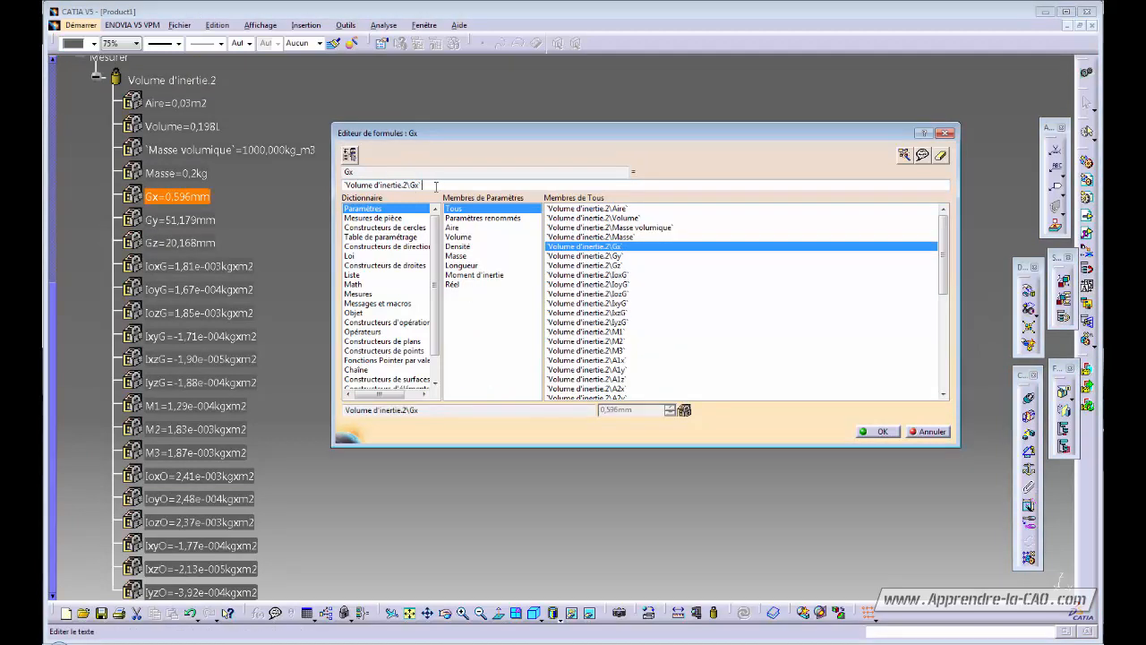
{"action": "left_click", "coordinate": [882, 432]}
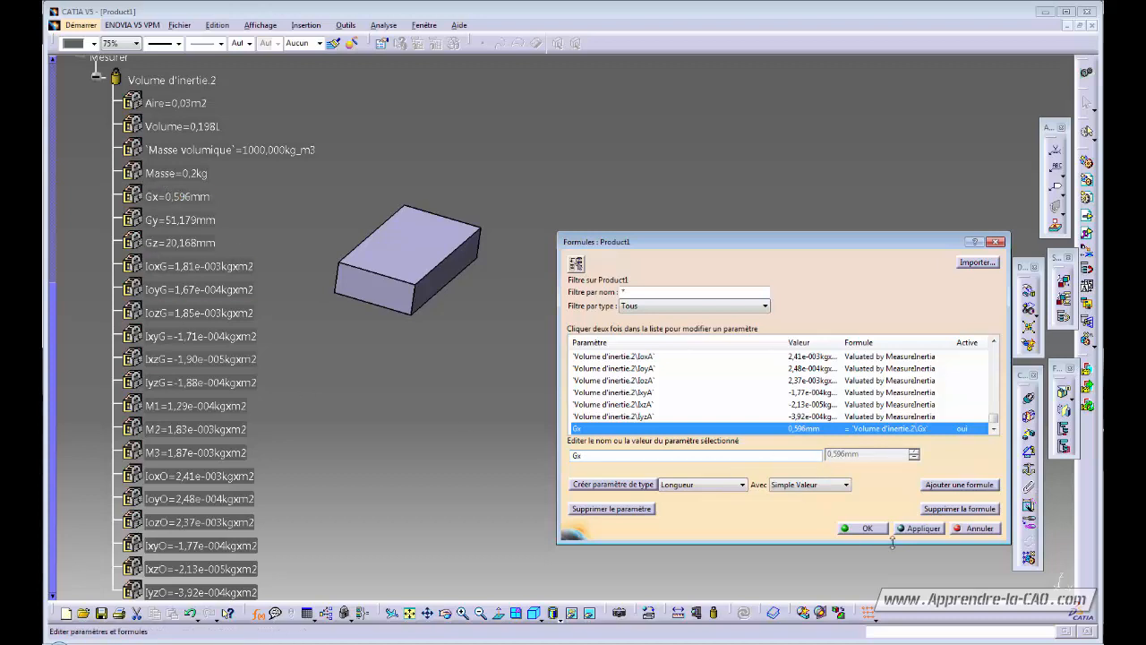
{"action": "left_click", "coordinate": [868, 528]}
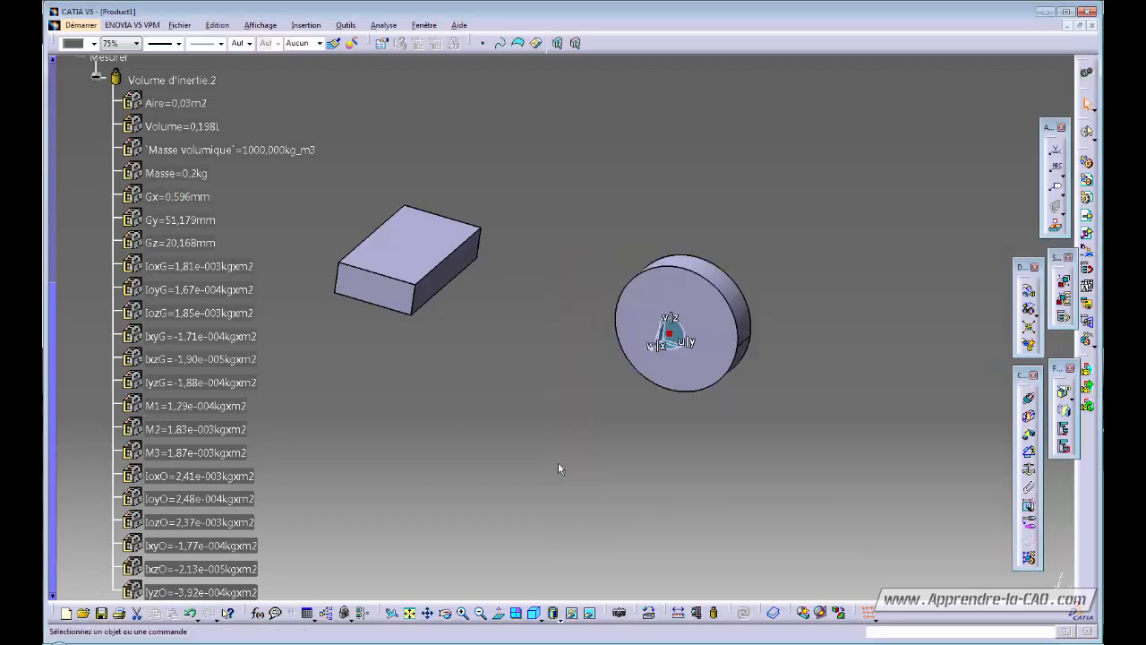
{"action": "left_click_drag", "start_coordinate": [53, 344], "coordinate": [49, 197]}
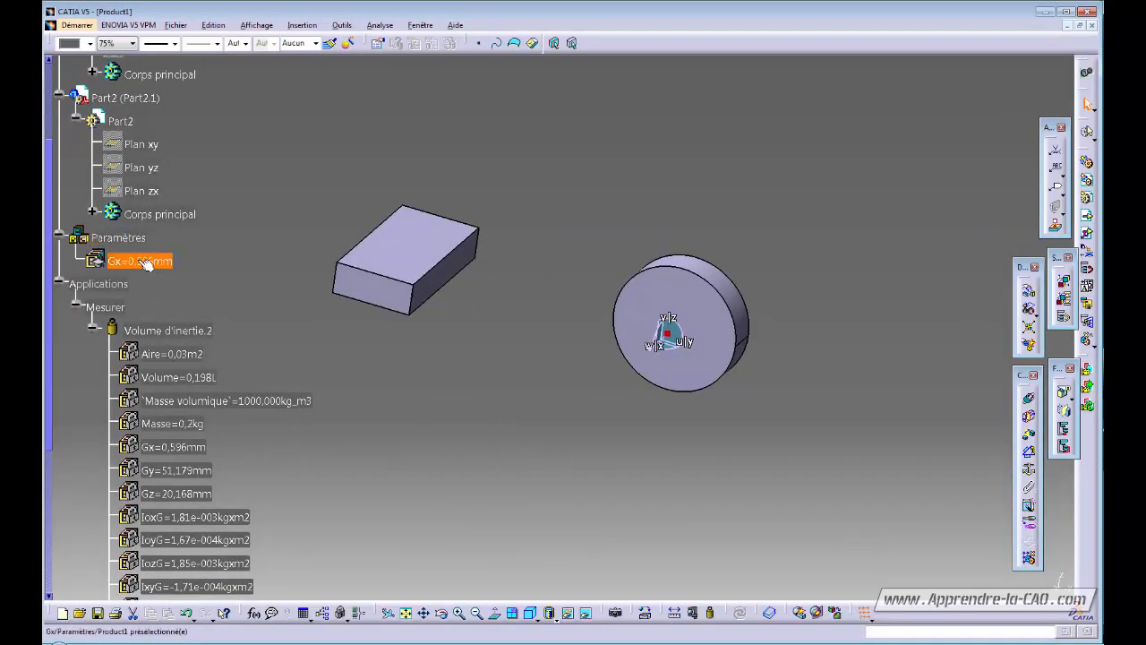
{"action": "left_click", "coordinate": [60, 283]}
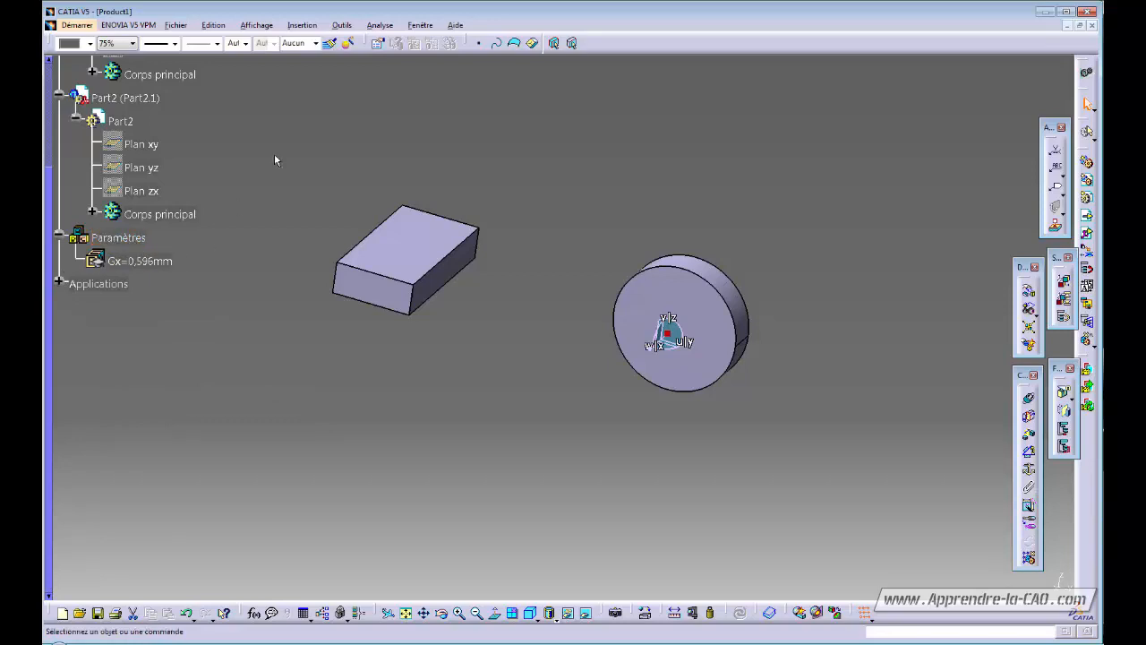
Step: Set the Paramètres node to active in the Product Structure specification tree customization and accept the options
{"action": "left_click", "coordinate": [341, 25]}
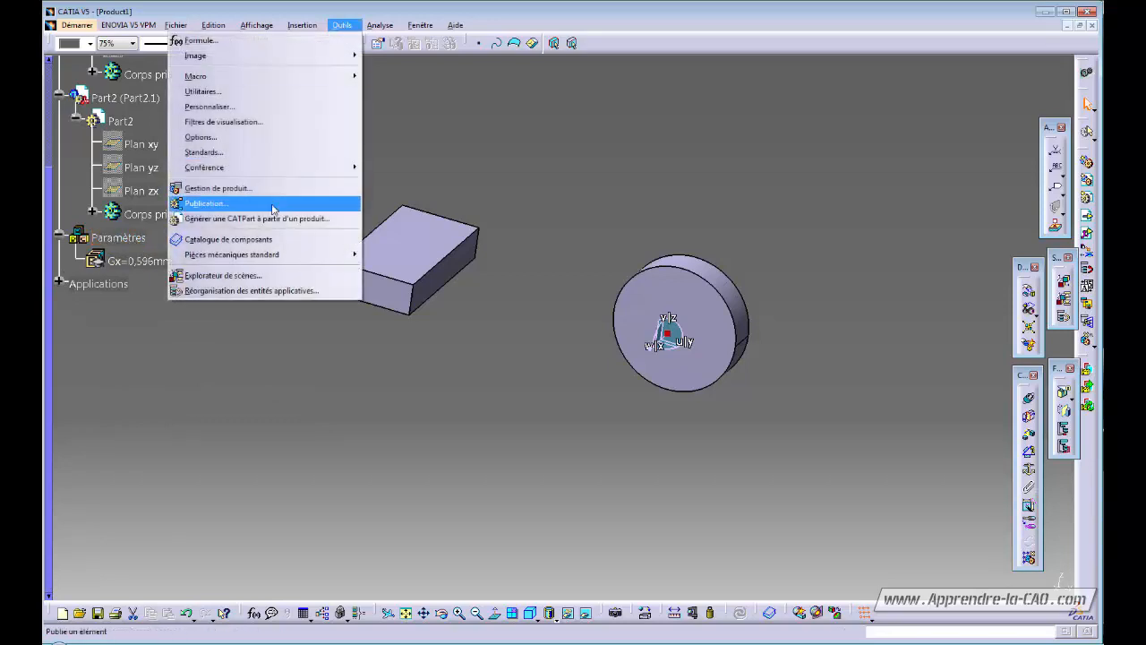
{"action": "left_click", "coordinate": [199, 137]}
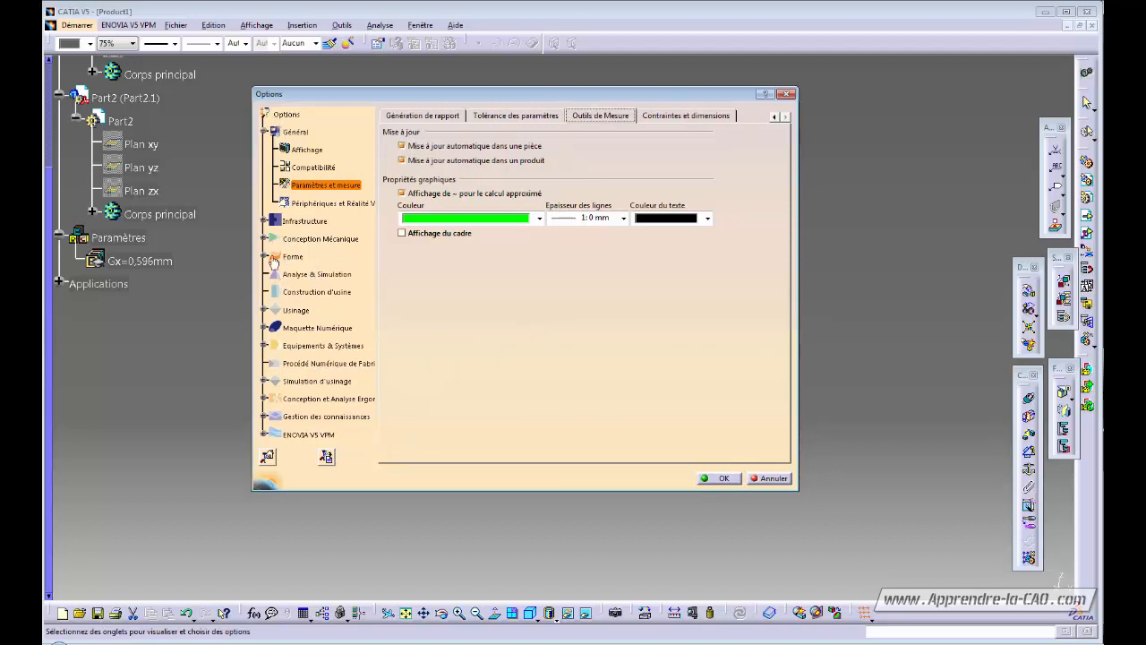
{"action": "left_click", "coordinate": [312, 222]}
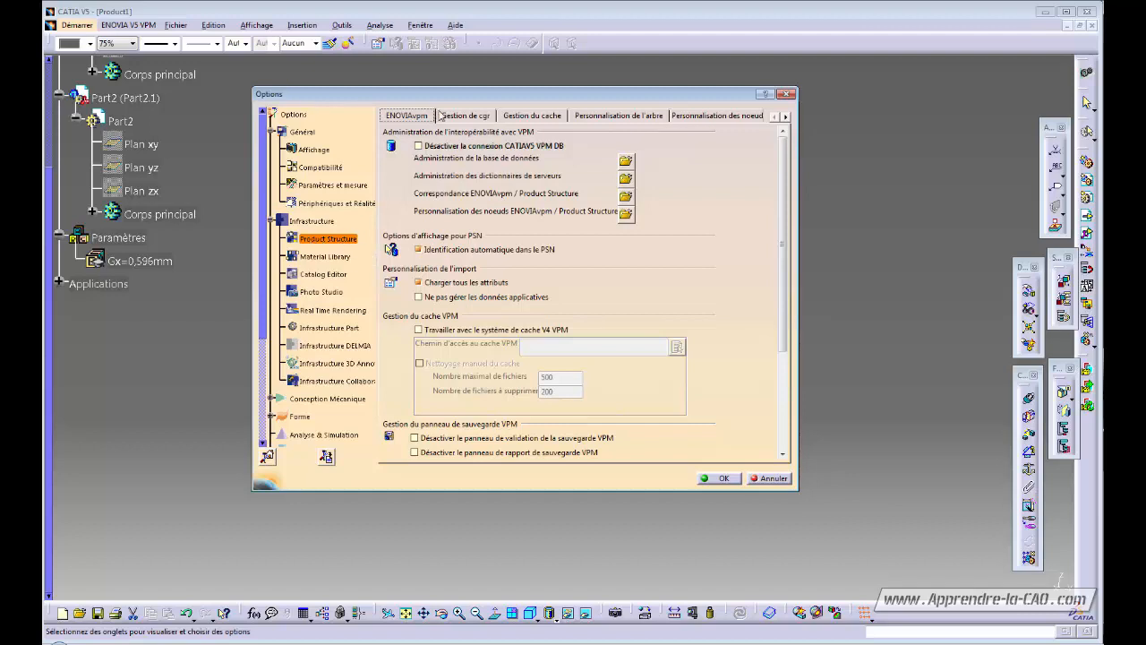
{"action": "left_click", "coordinate": [601, 116]}
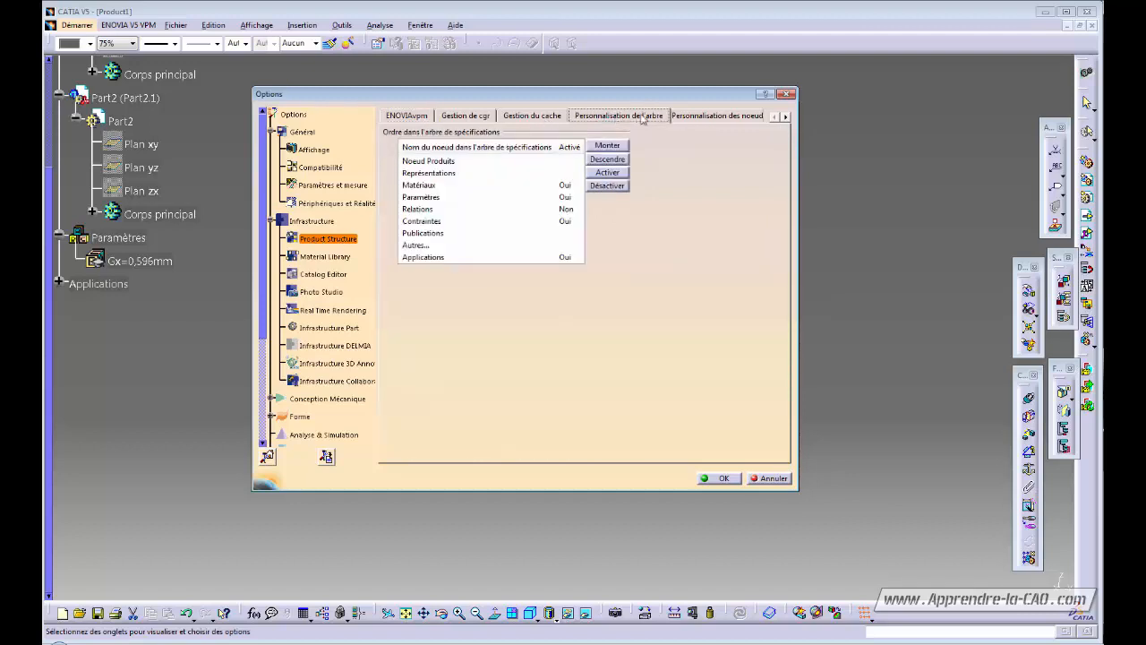
{"action": "left_click", "coordinate": [424, 199]}
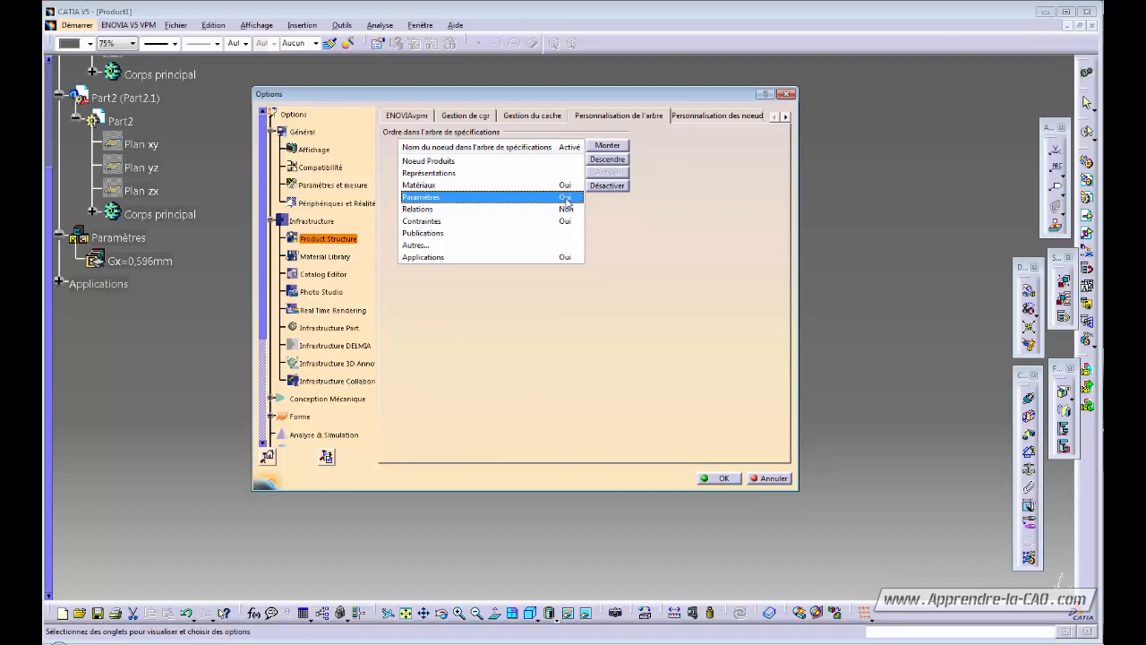
{"action": "left_click", "coordinate": [607, 186]}
{"action": "double_click", "coordinate": [567, 197]}
{"action": "left_click", "coordinate": [721, 478]}
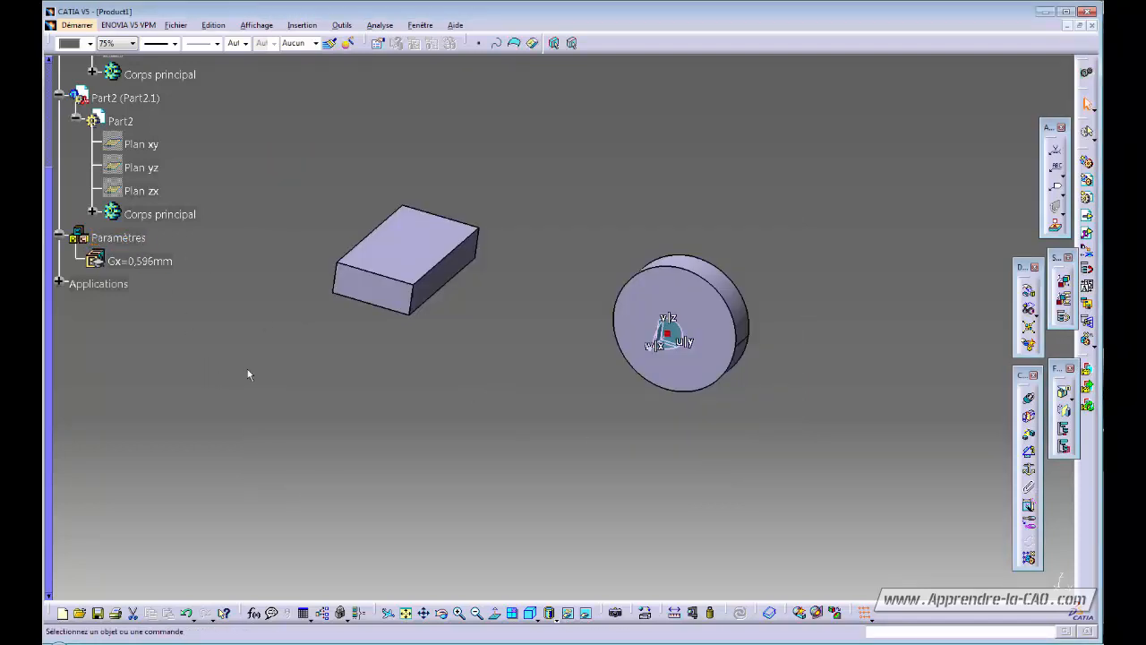
Step: Create a single-value Longueur parameter named Gy in Product1 and link it by formula to the Gy value of Volume d'inertie.2
{"action": "left_click", "coordinate": [255, 612]}
{"action": "left_click", "coordinate": [613, 484]}
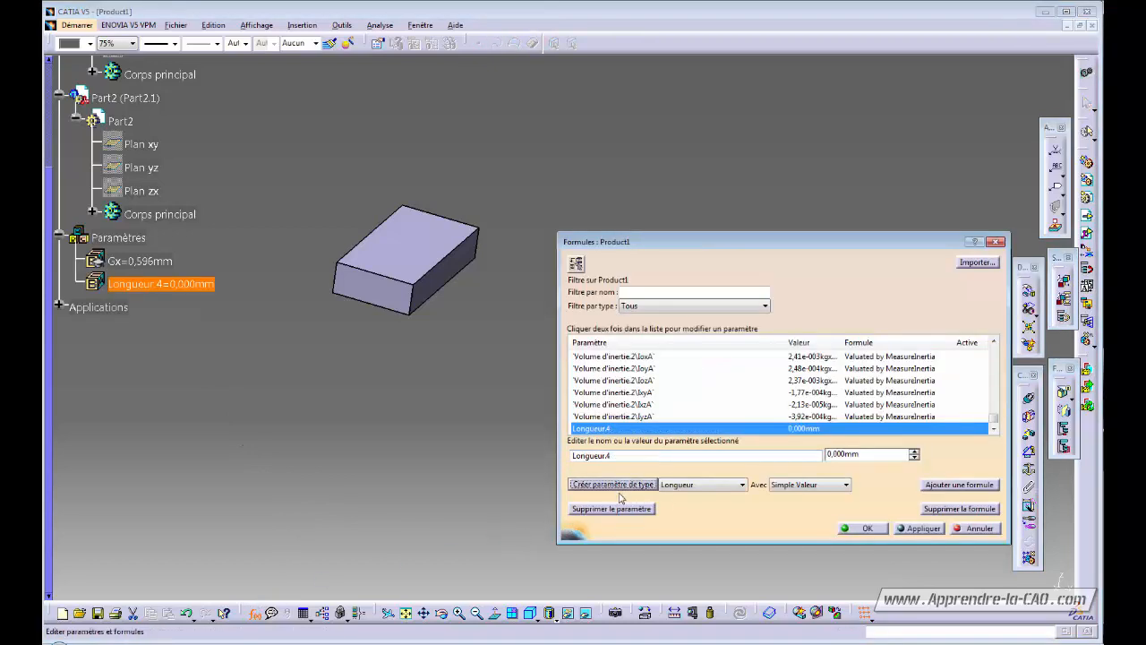
{"action": "type", "text": "Gy"}
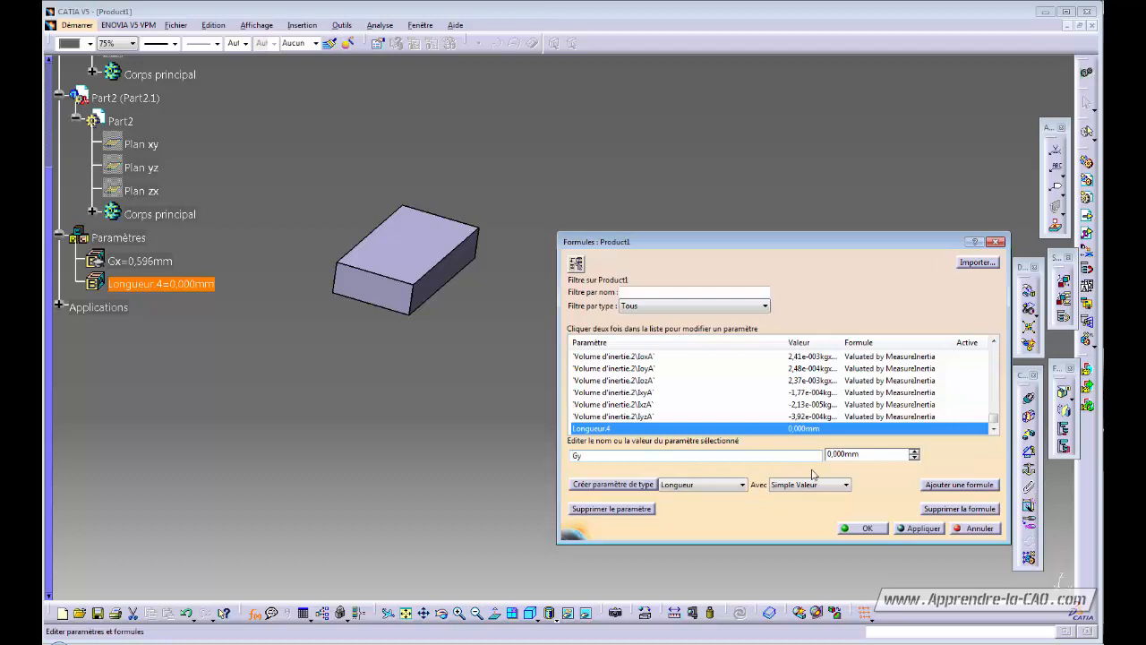
{"action": "key", "text": "Tab"}
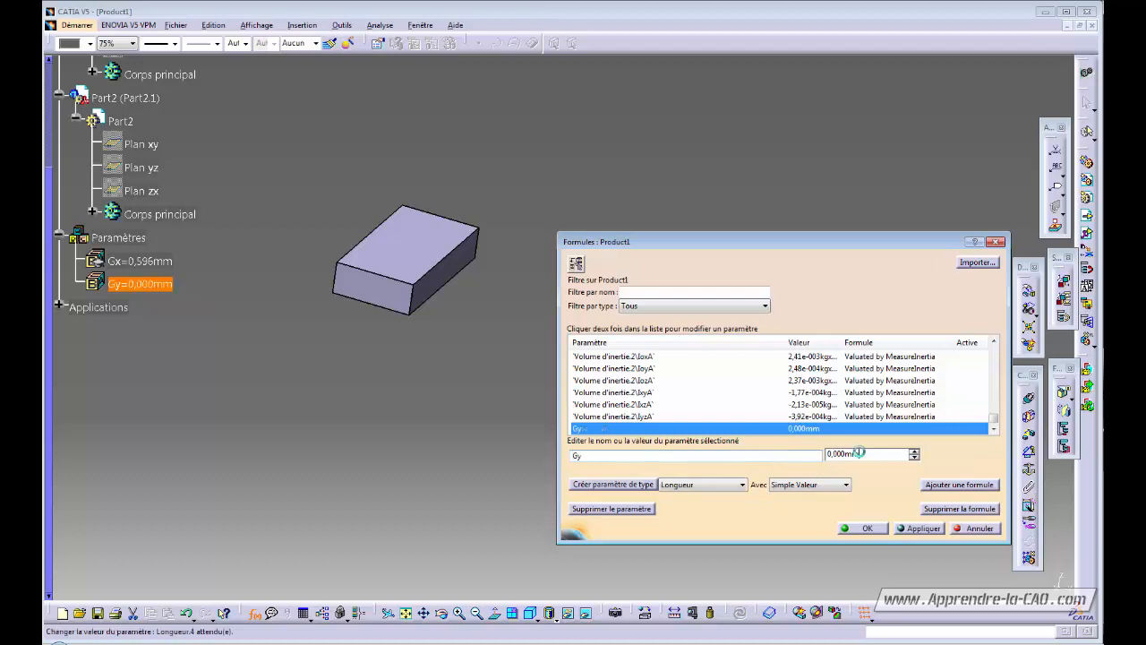
{"action": "left_click", "coordinate": [981, 487]}
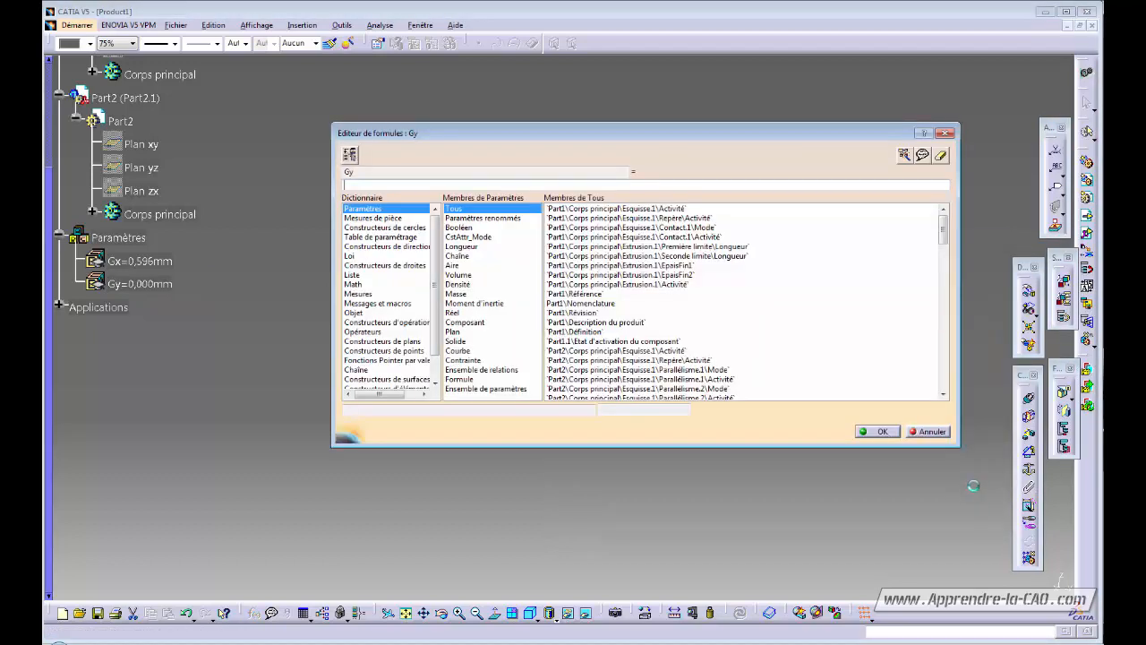
{"action": "left_click", "coordinate": [60, 307]}
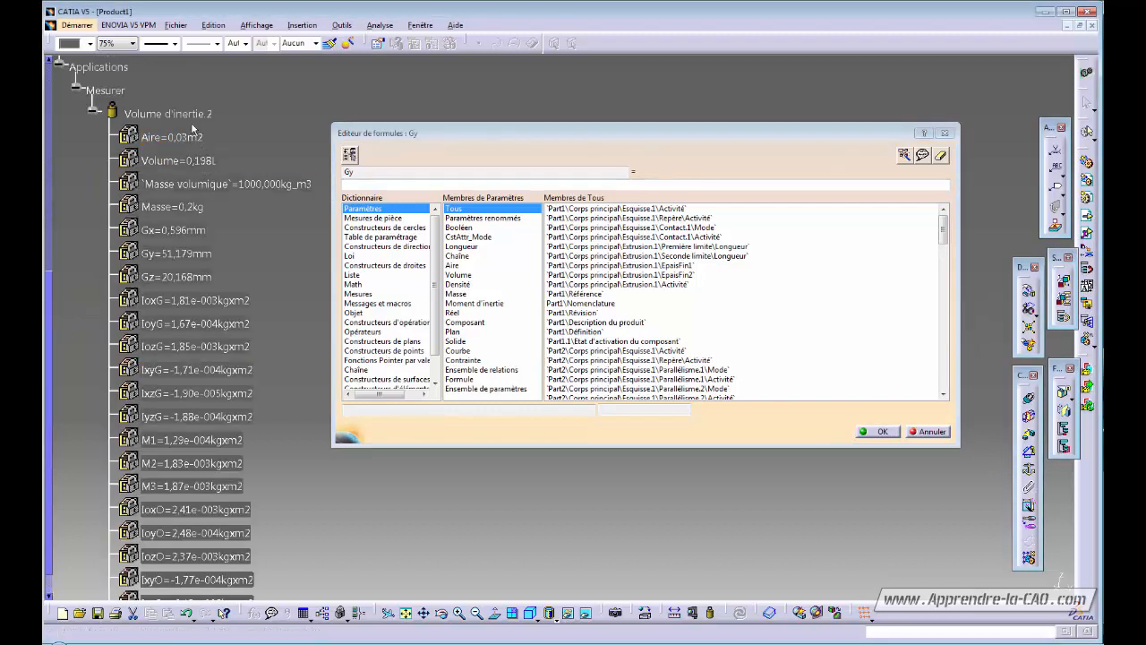
{"action": "left_click", "coordinate": [173, 252]}
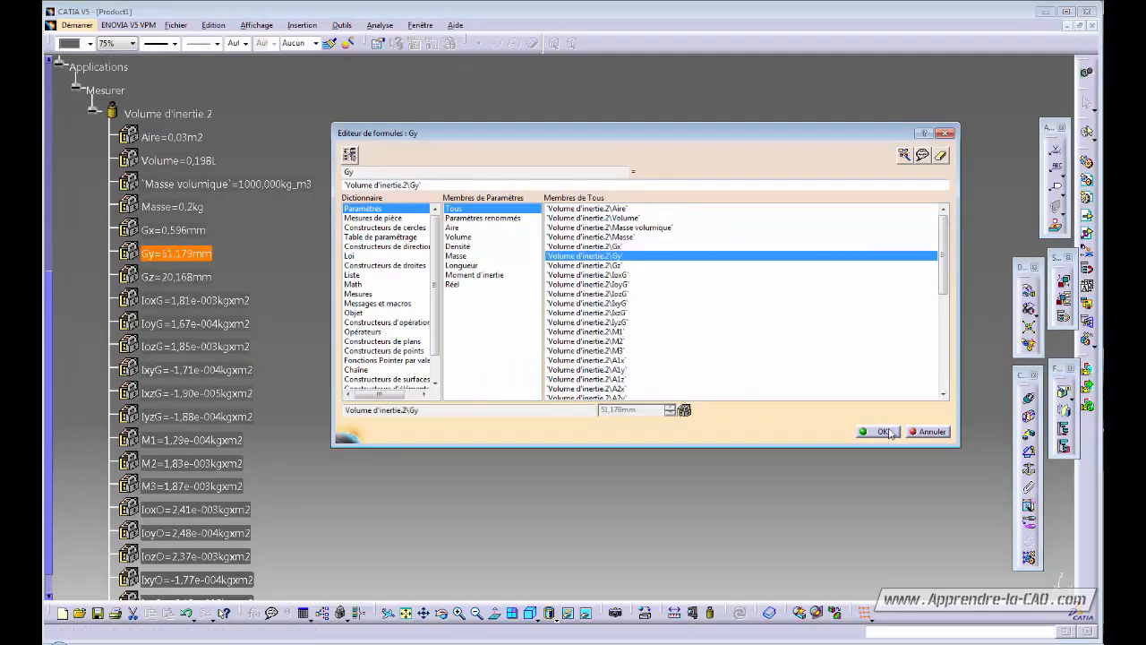
{"action": "left_click", "coordinate": [881, 431]}
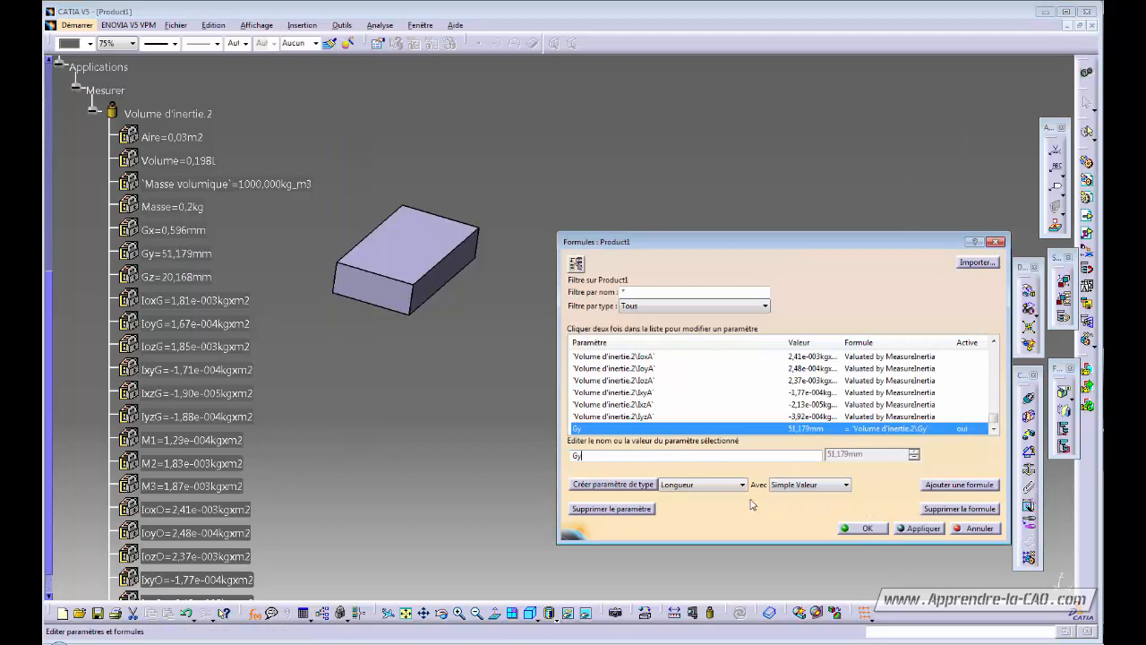
Step: Create another Longueur parameter named Gz, link it by formula to the Gz value of Volume d'inertie.2, and accept the formulas
{"action": "left_click", "coordinate": [616, 485]}
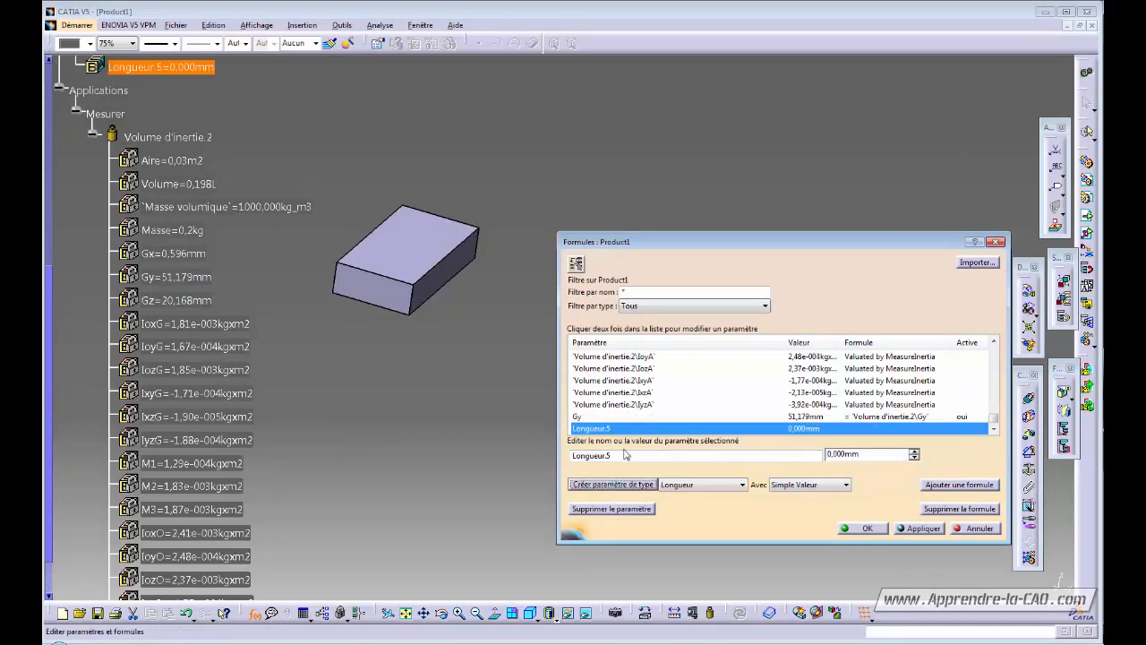
{"action": "double_click", "coordinate": [622, 454]}
{"action": "type", "text": "Gz"}
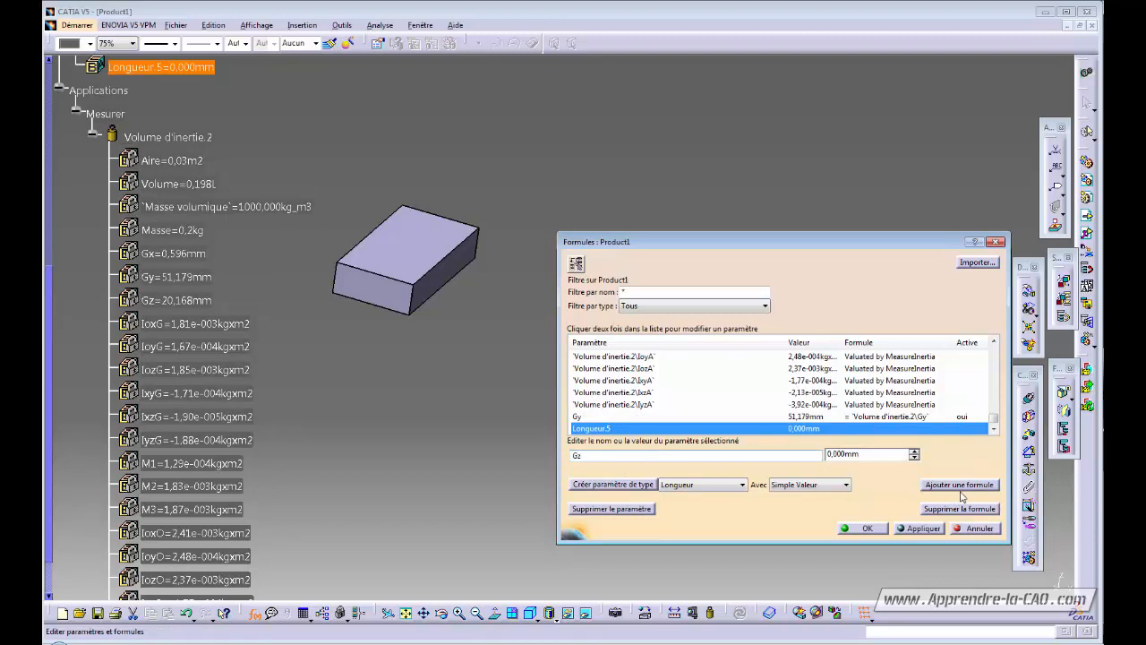
{"action": "left_click", "coordinate": [960, 485]}
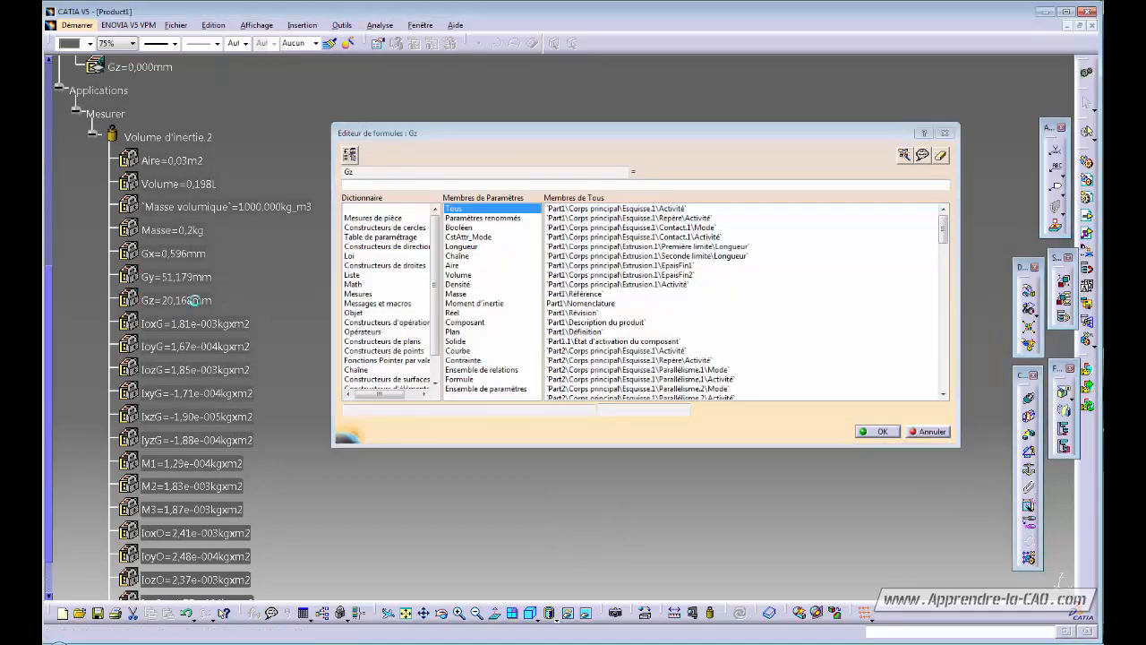
{"action": "left_click", "coordinate": [197, 300]}
{"action": "left_click", "coordinate": [877, 430]}
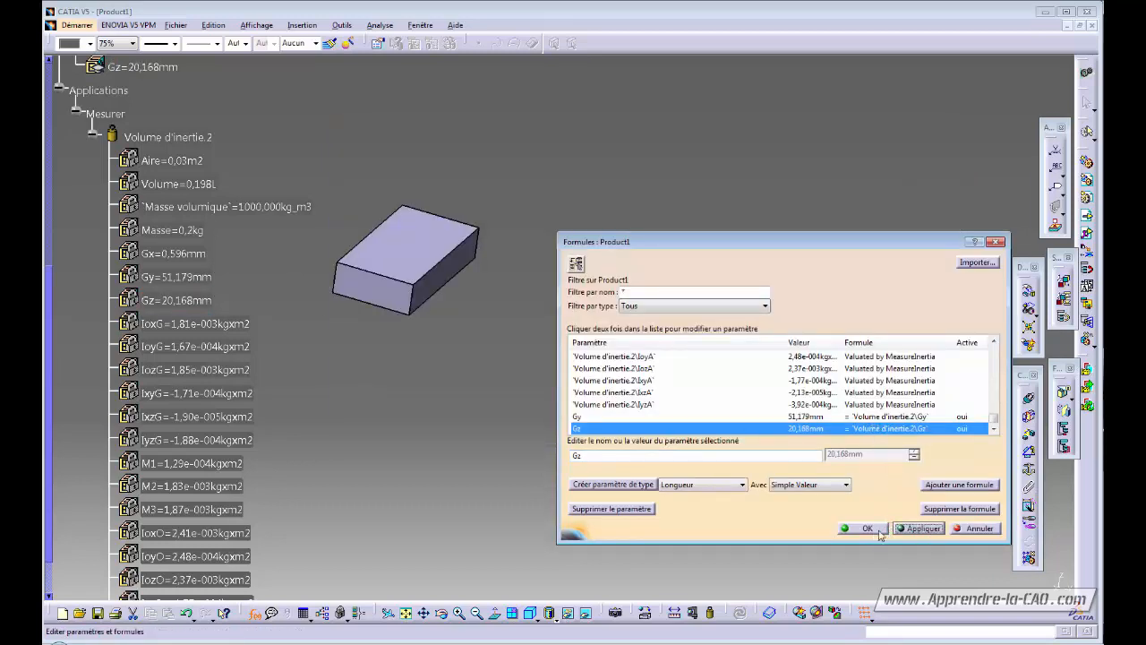
{"action": "left_click", "coordinate": [880, 534]}
Step: Collapse the Applications, Part2 and Part1 branches of the product tree, leaving the Paramètres branch expanded
{"action": "left_click", "coordinate": [59, 90]}
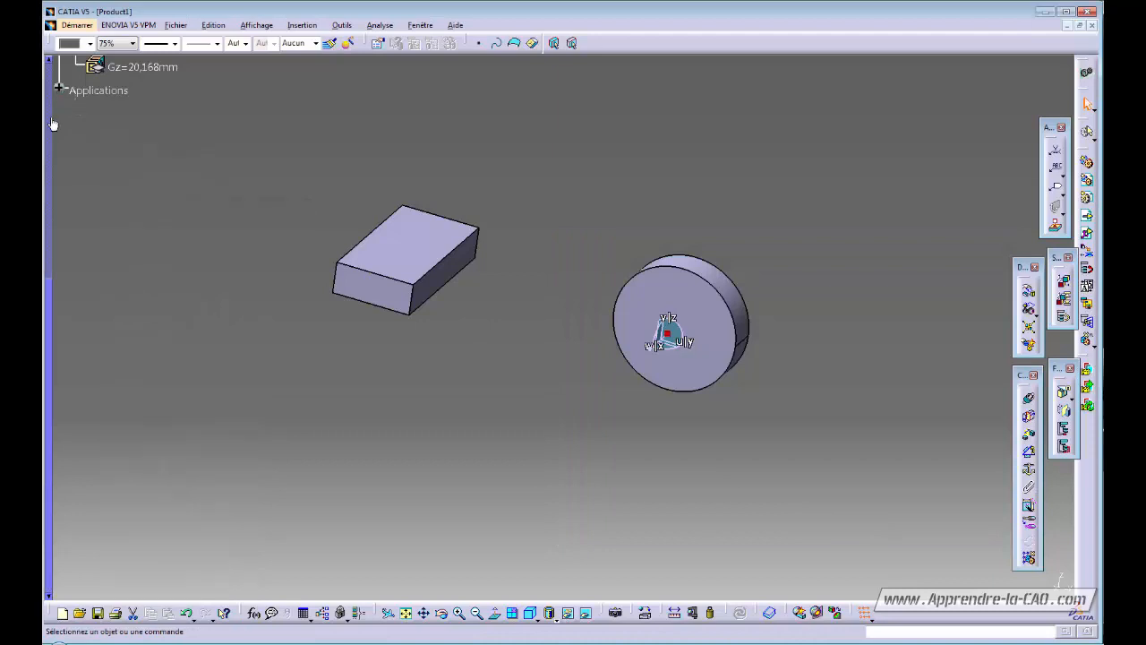
{"action": "scroll", "coordinate": [51, 290], "scroll_direction": "up", "scroll_amount": 4}
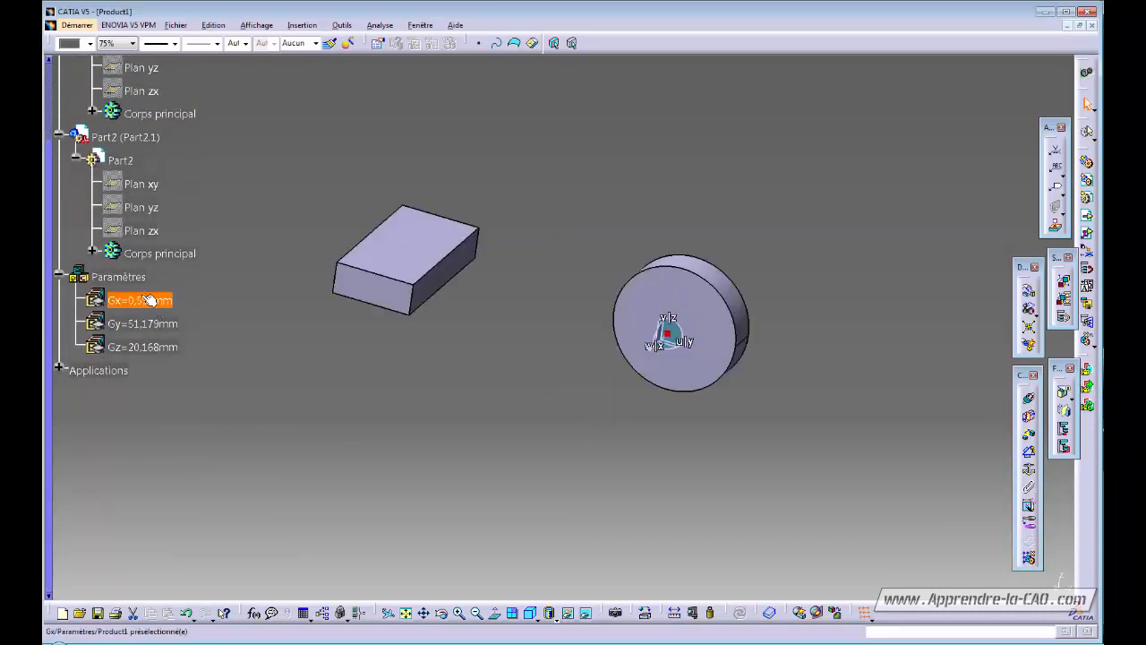
{"action": "left_click_drag", "start_coordinate": [50, 249], "coordinate": [45, 143]}
{"action": "left_click", "coordinate": [52, 231]}
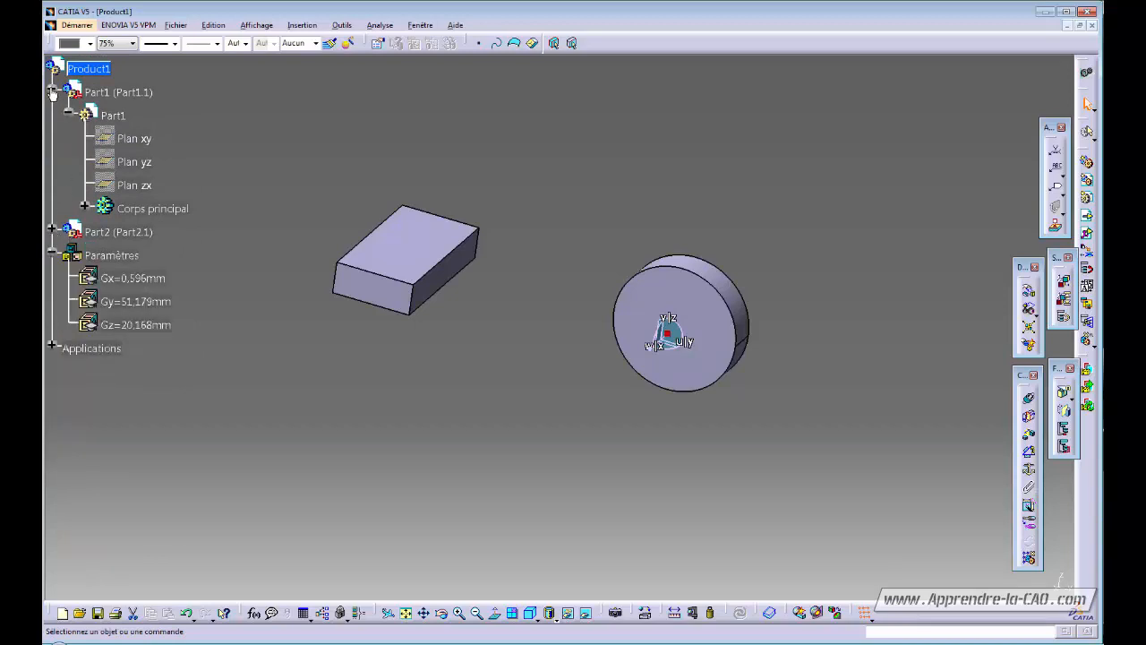
{"action": "left_click", "coordinate": [52, 91]}
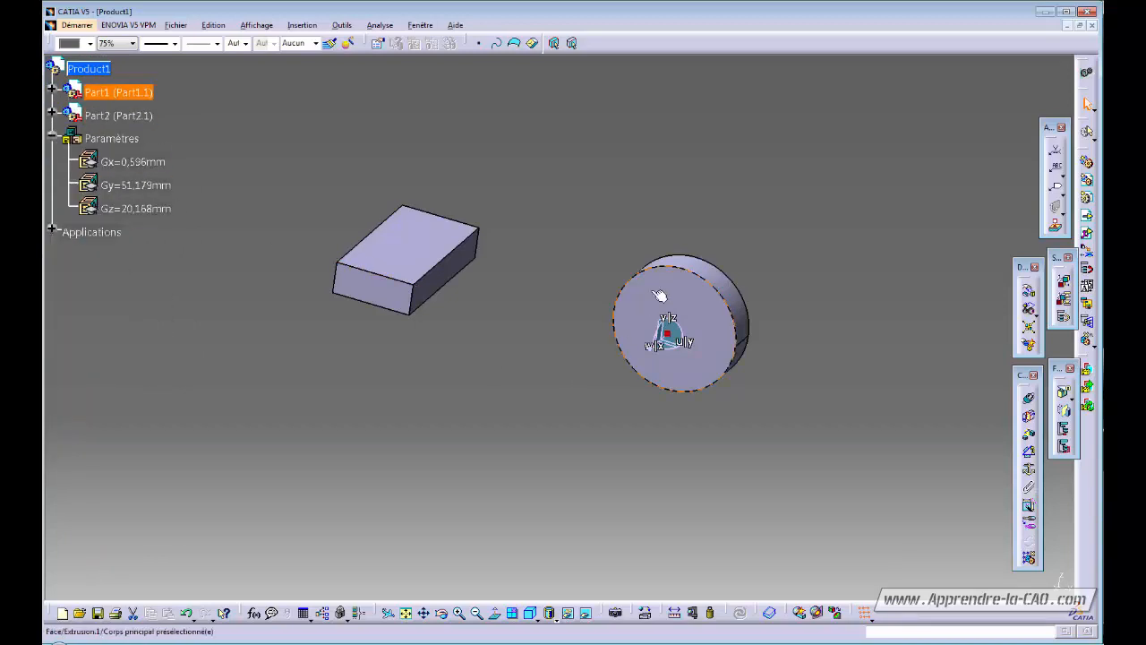
Step: Shift the disc slightly with the compass, transfer the compass to the block's upper face, nudge the block, and deselect it
{"action": "left_click_drag", "start_coordinate": [677, 335], "coordinate": [409, 239]}
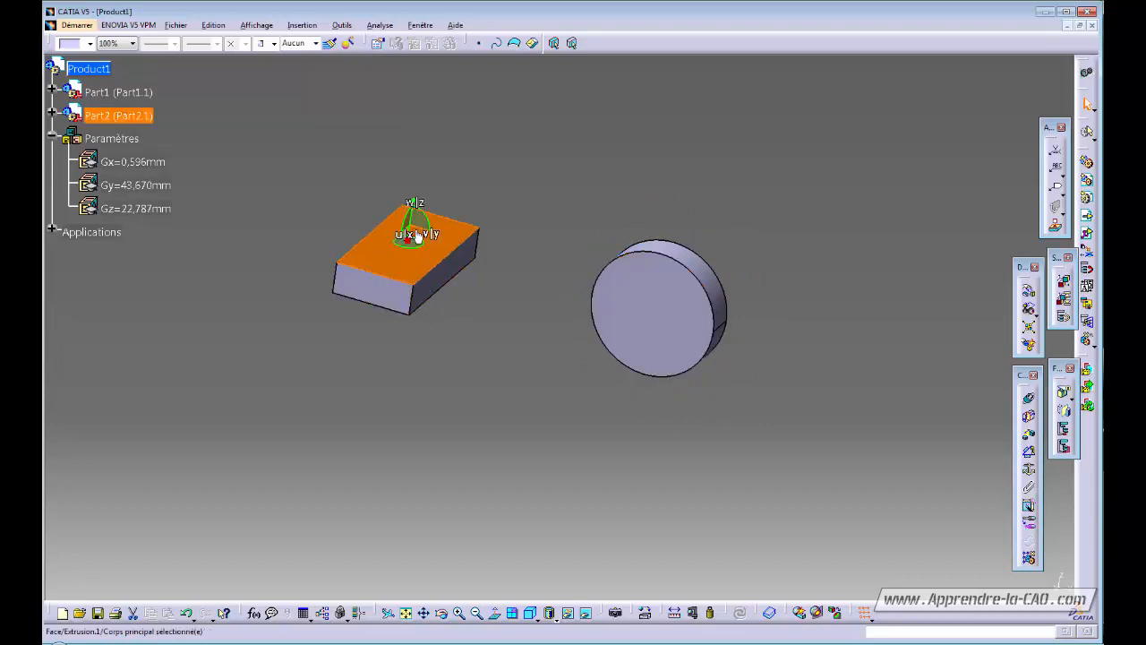
{"action": "mouse_move", "coordinate": [413, 243]}
{"action": "left_mouse_down"}
{"action": "mouse_move", "coordinate": [443, 215]}
{"action": "mouse_move", "coordinate": [402, 243]}
{"action": "mouse_move", "coordinate": [438, 248]}
{"action": "mouse_move", "coordinate": [408, 231]}
{"action": "mouse_move", "coordinate": [439, 235]}
{"action": "mouse_move", "coordinate": [417, 238]}
{"action": "left_mouse_up"}
{"action": "left_click", "coordinate": [465, 394]}
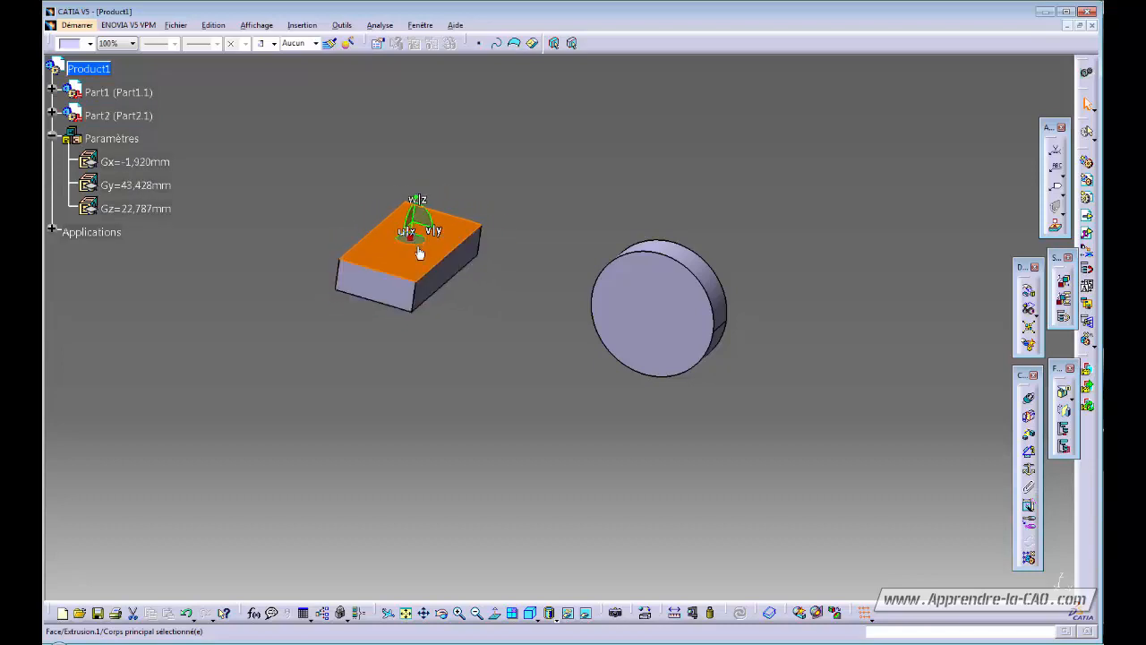
{"action": "middle_click_drag", "start_coordinate": [488, 331], "coordinate": [463, 366]}
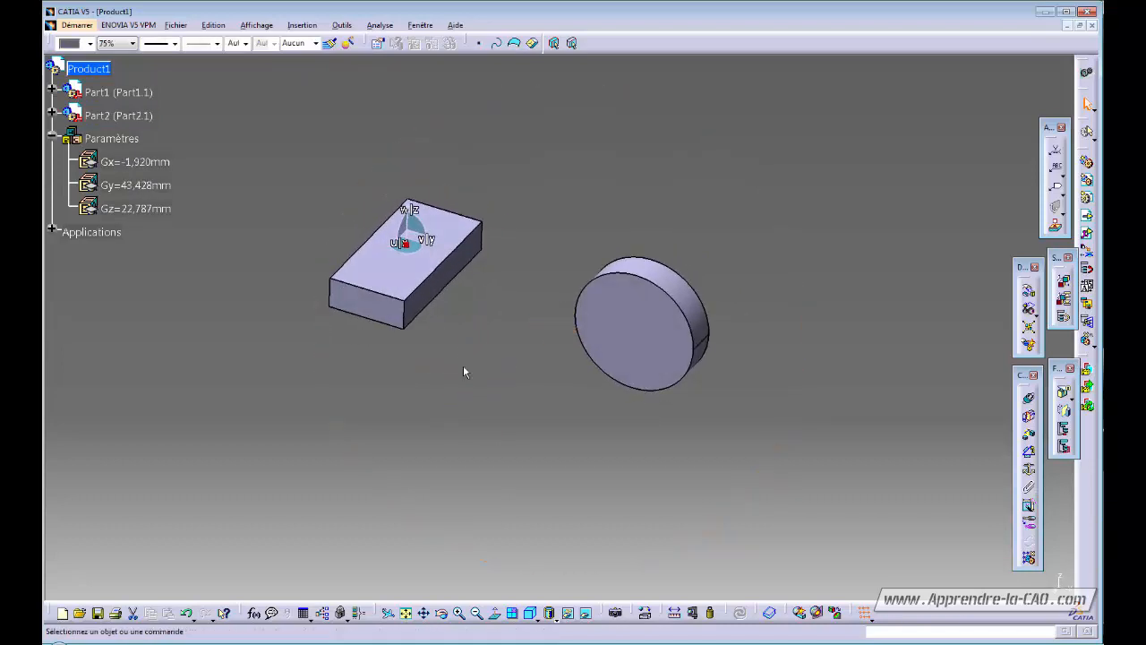